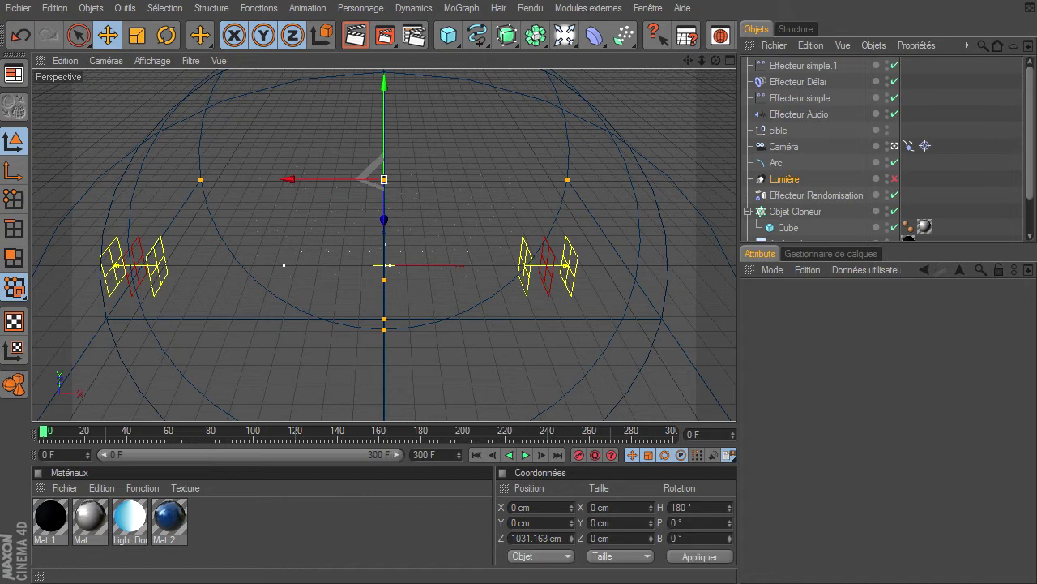
Play the rendered video introminituto01.mov in MPC-HC from the beginning, then close the player
drag(1036, 501, 585, 54)
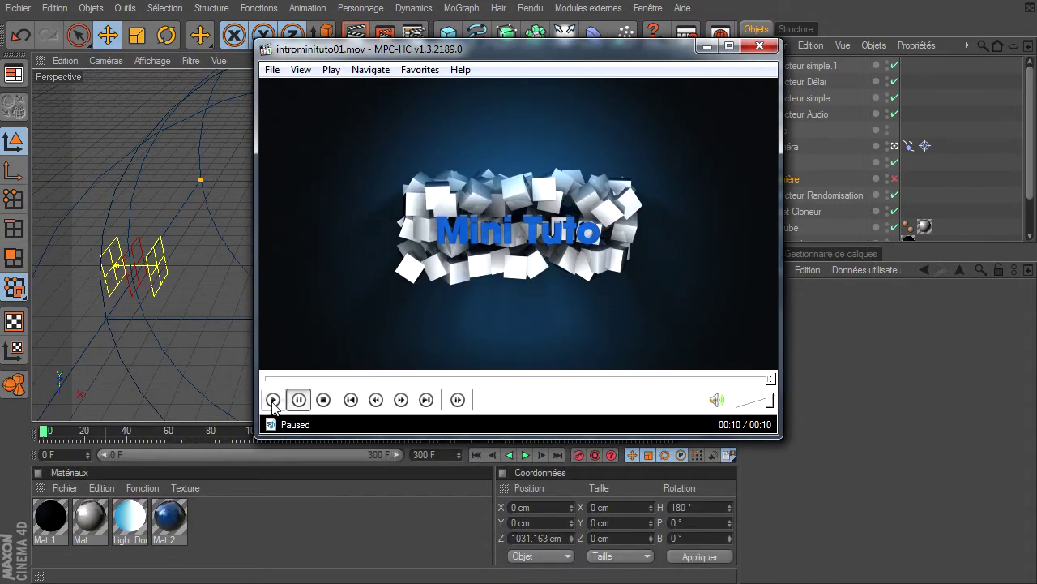
click(323, 399)
click(273, 400)
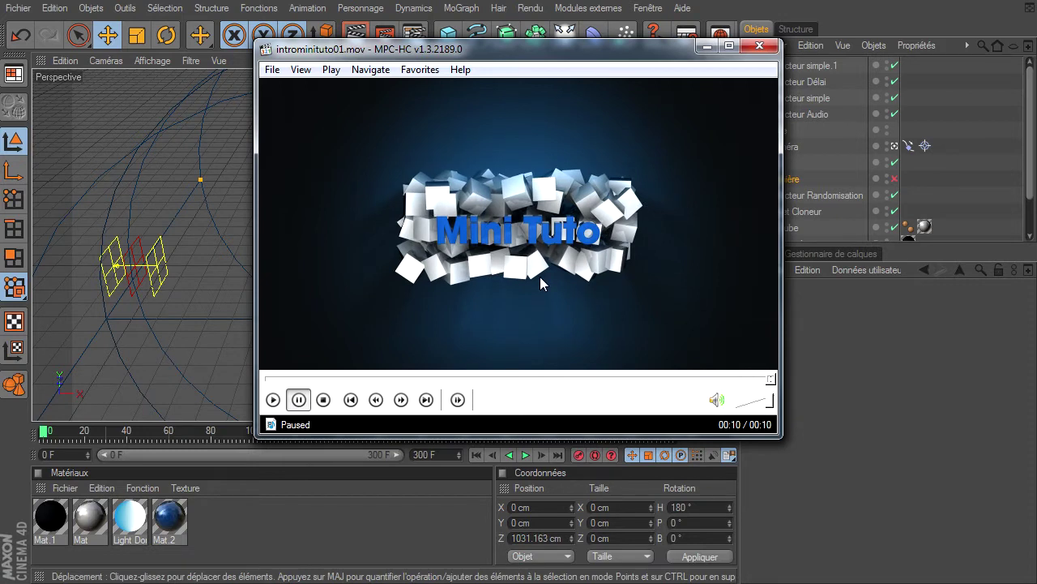
click(757, 47)
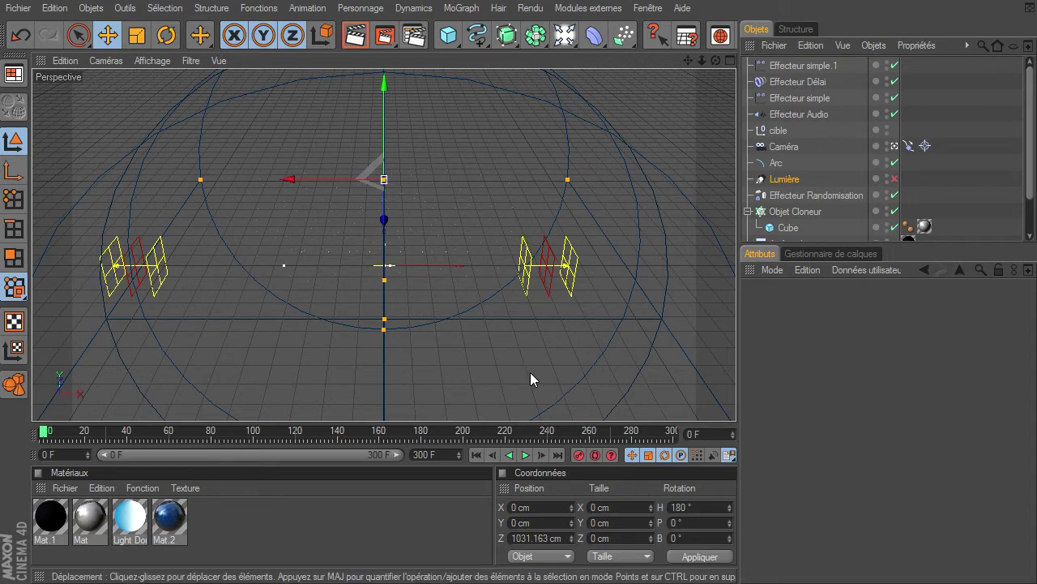
Play the scene's animation through the Caméra view, stop it and rewind to the first frame
click(526, 455)
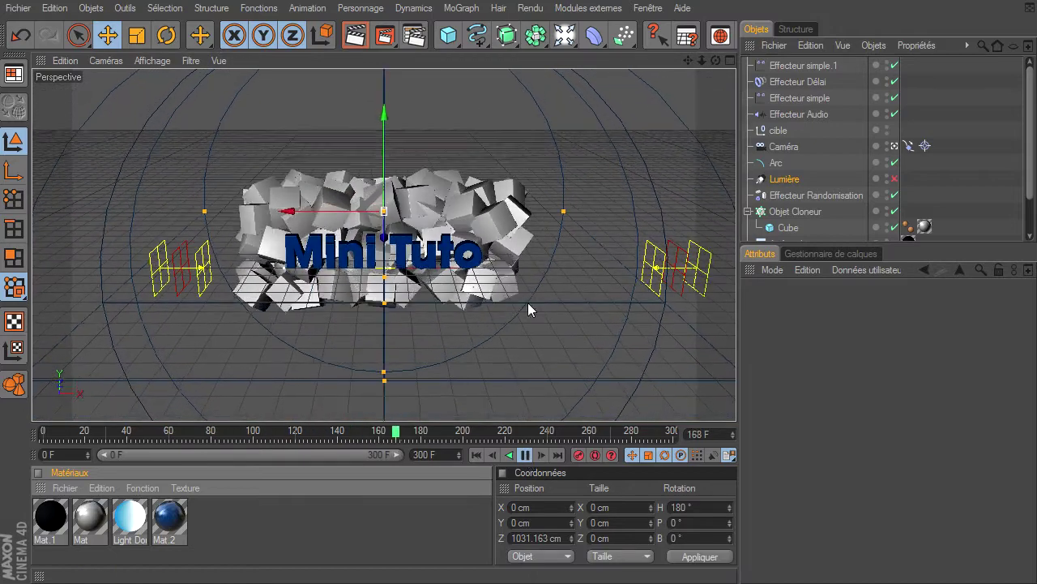
click(526, 456)
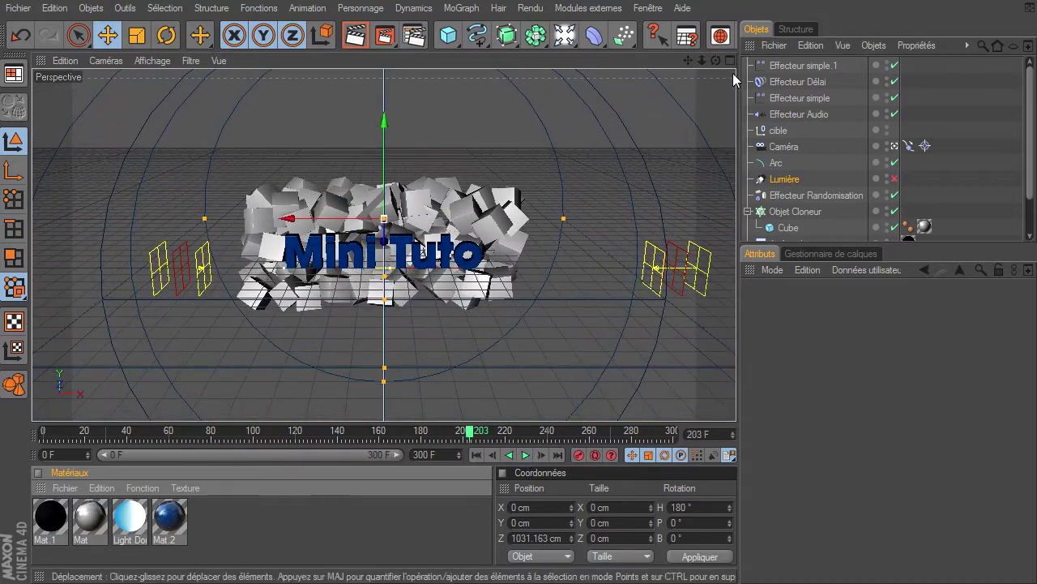
click(477, 455)
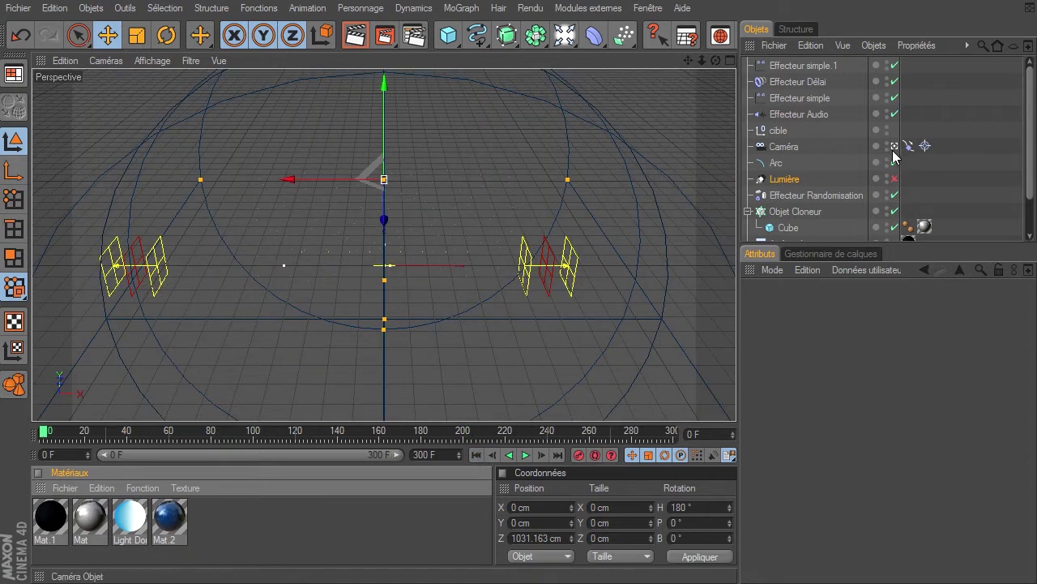
Leave the Caméra view and play the animation to watch the camera travel along its arc from outside
click(895, 146)
drag(702, 60, 736, 404)
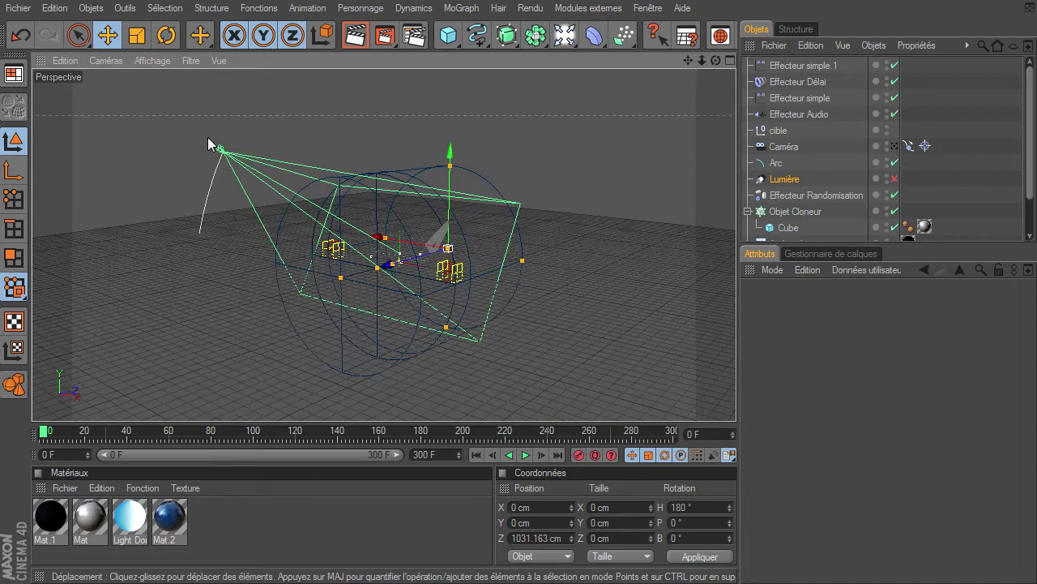
click(526, 454)
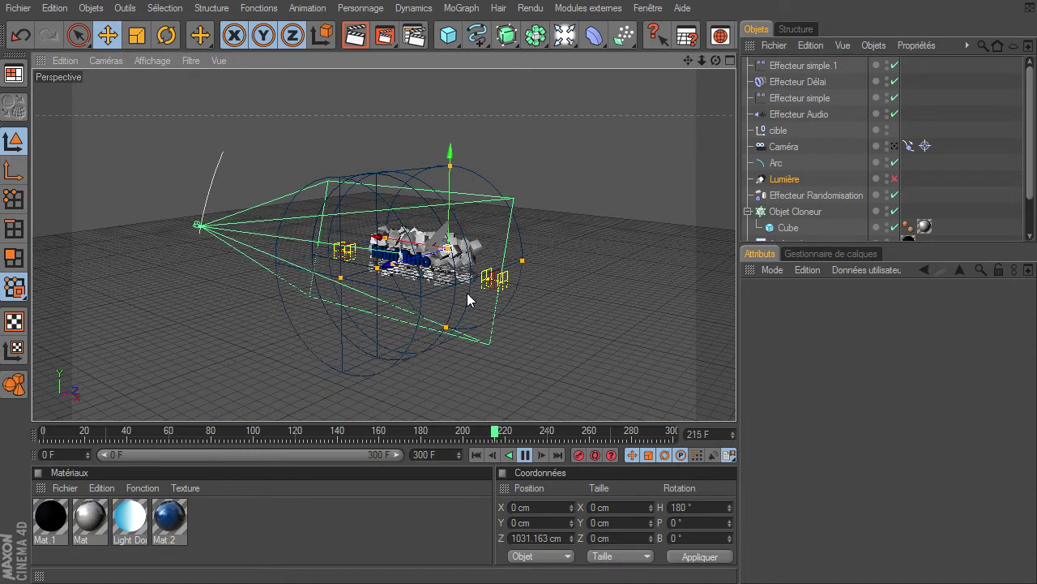
click(525, 455)
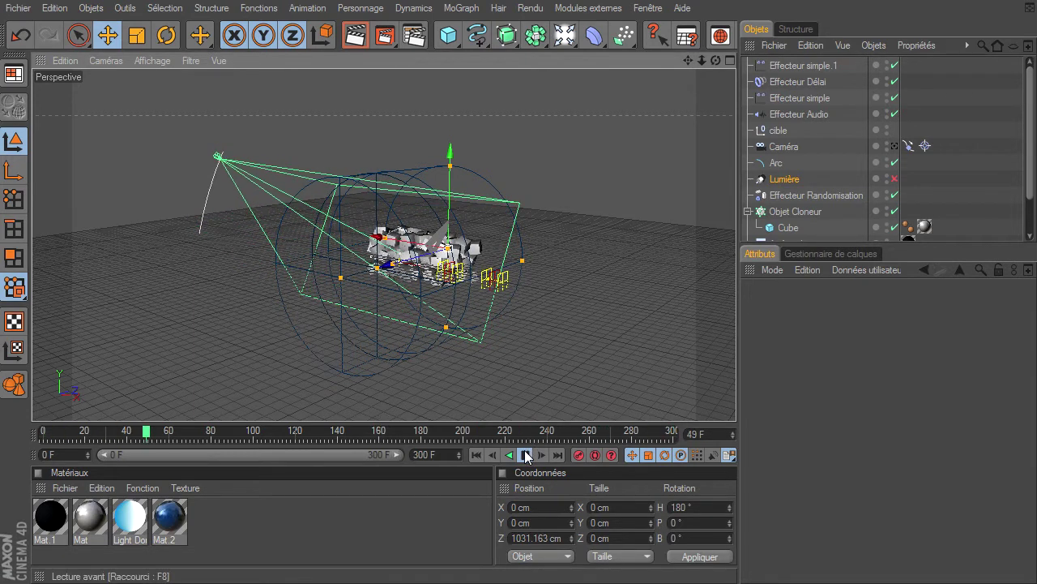
Return to the Caméra view and replay the animation from frame 0, pausing on the cubes and again on the text
click(894, 146)
click(477, 456)
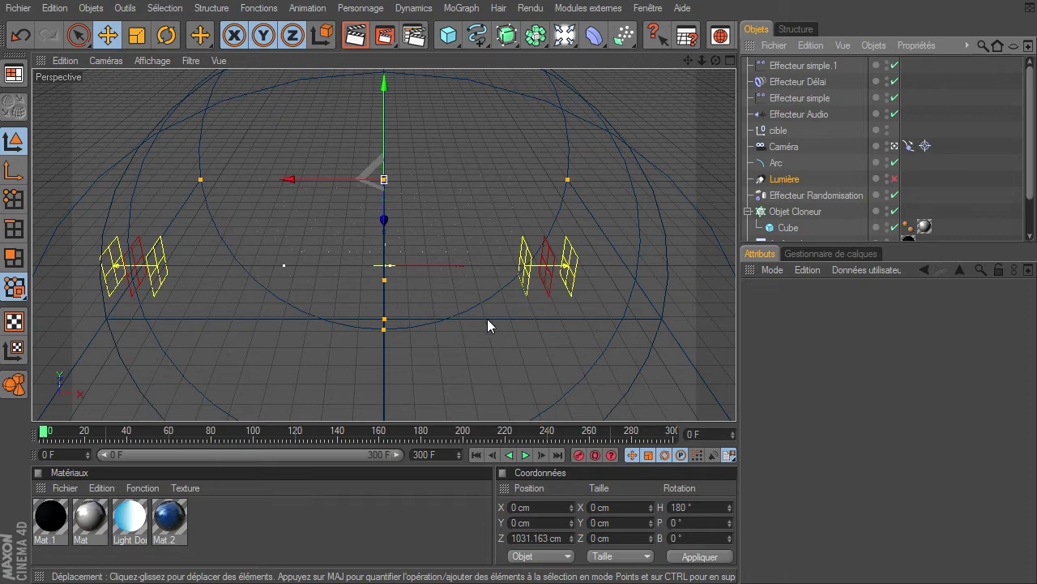
click(525, 457)
click(525, 457)
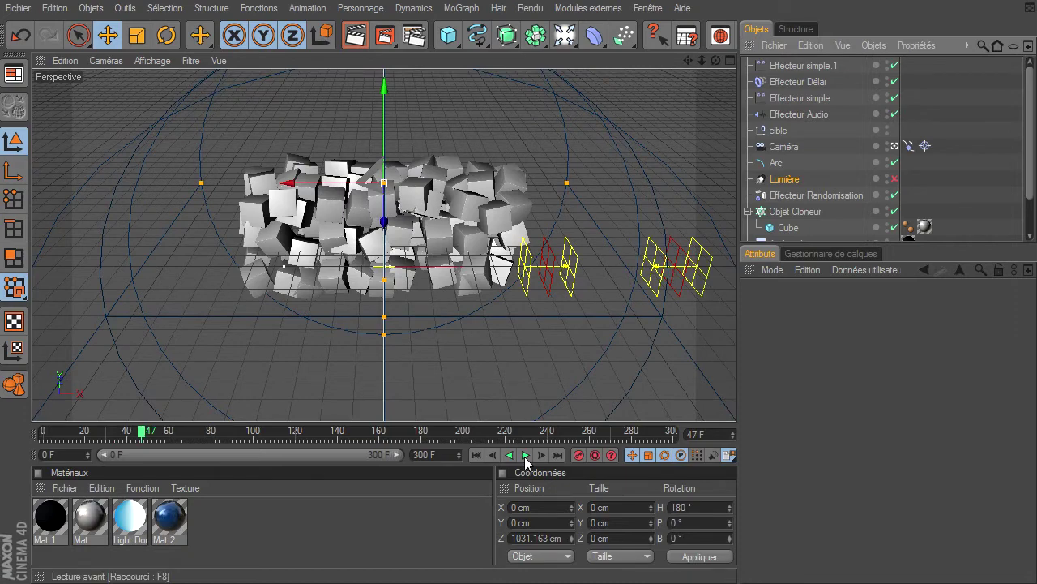
click(525, 456)
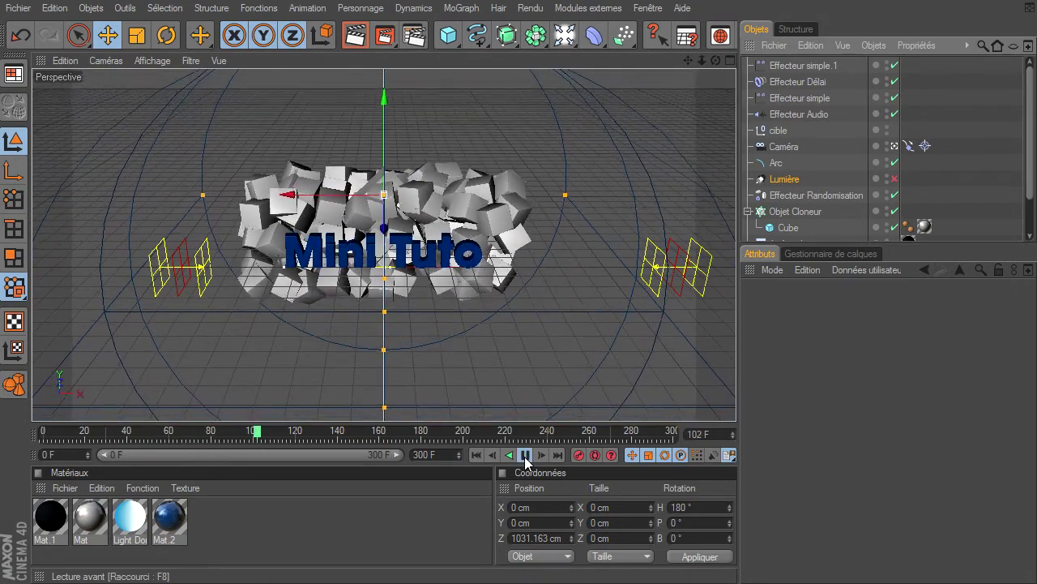
click(525, 456)
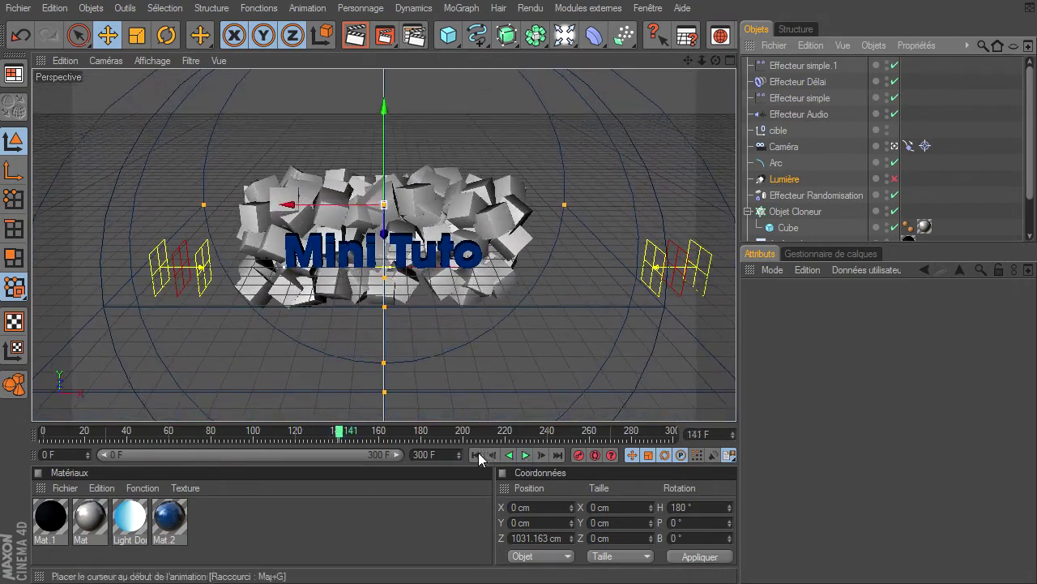
Examine the effectors applied to the letters of Objet Texte
scroll(1005, 182, down, 3)
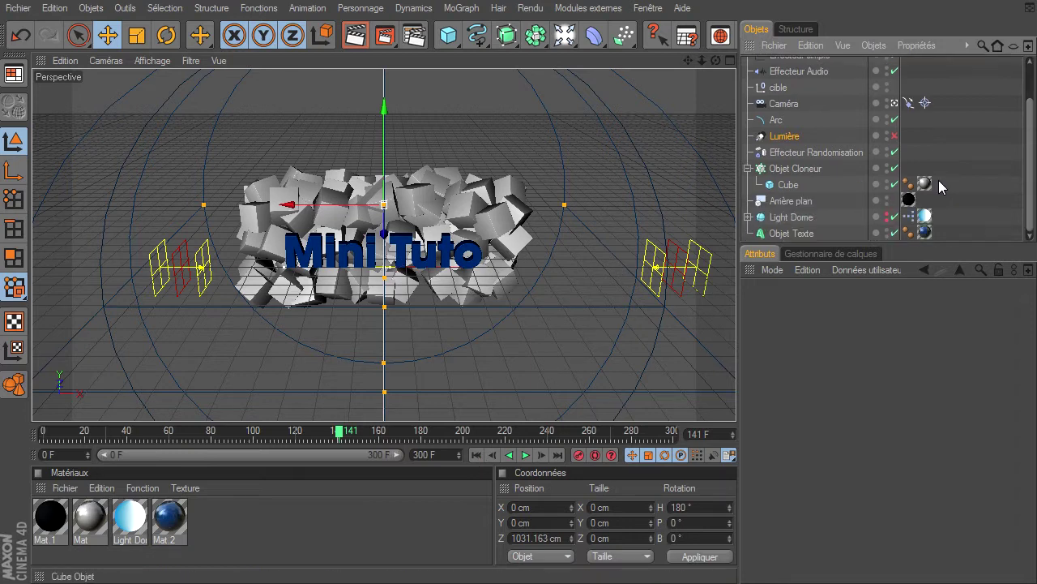
click(791, 233)
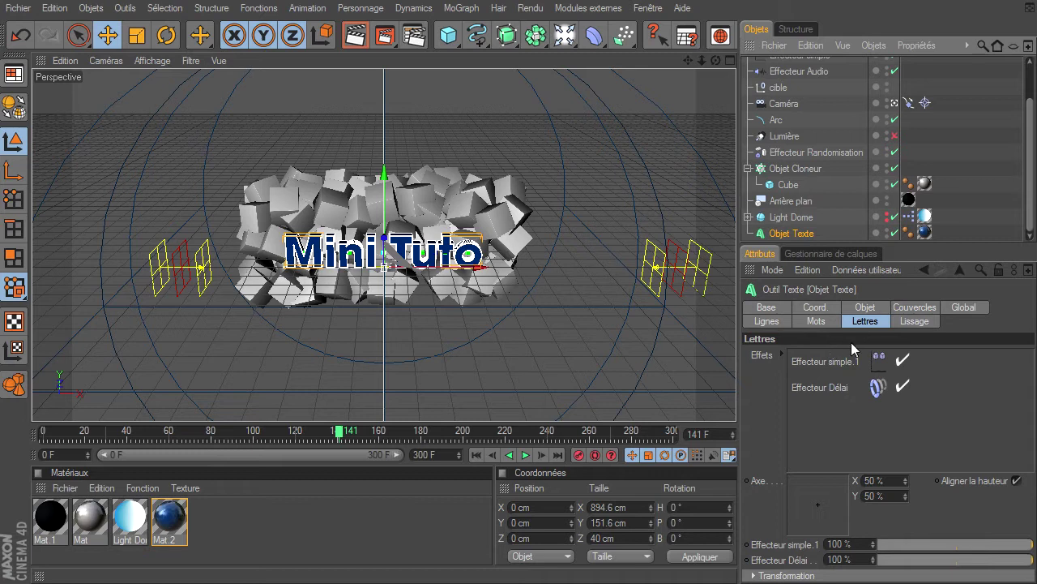
click(817, 393)
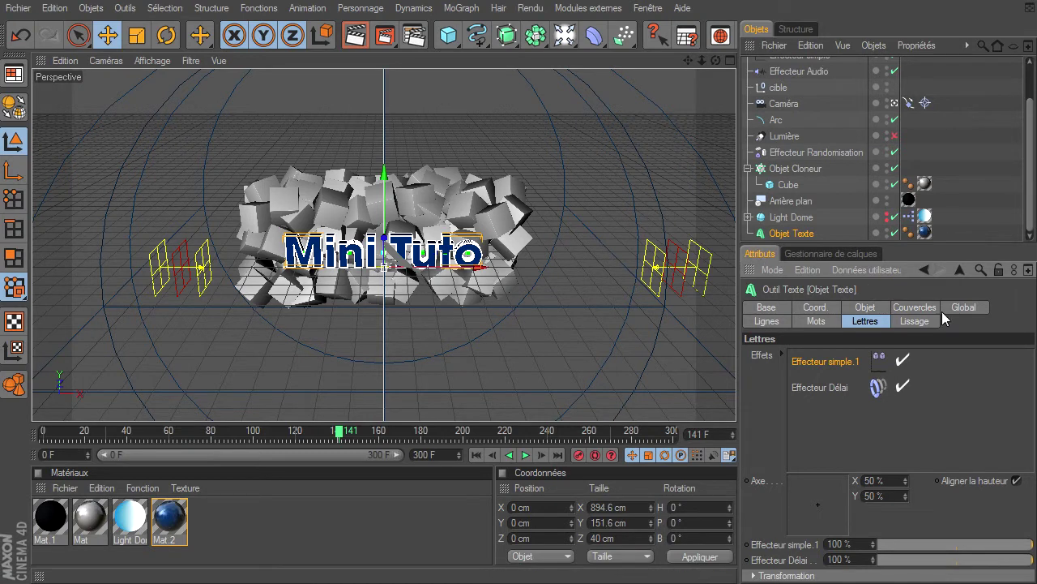
Examine the settings of the Light Dome, Arrière plan, Lumière and Arc objects in turn
click(798, 218)
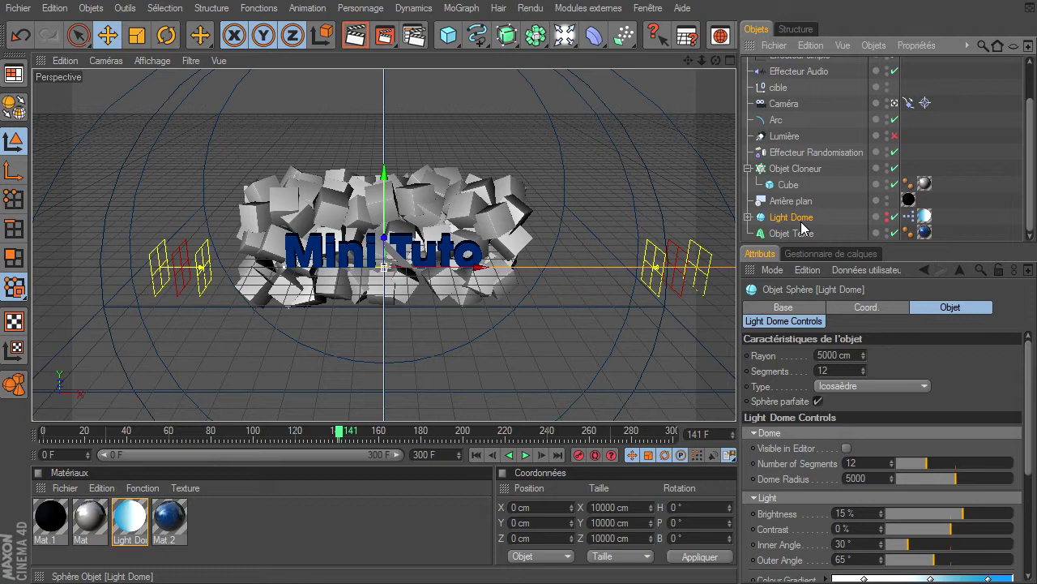
click(801, 202)
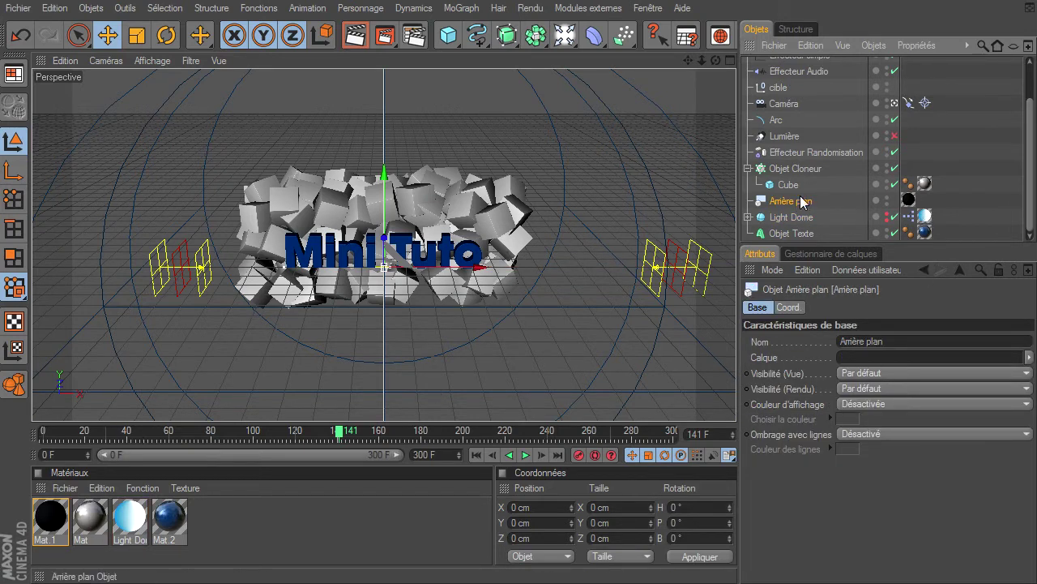
click(796, 138)
click(776, 120)
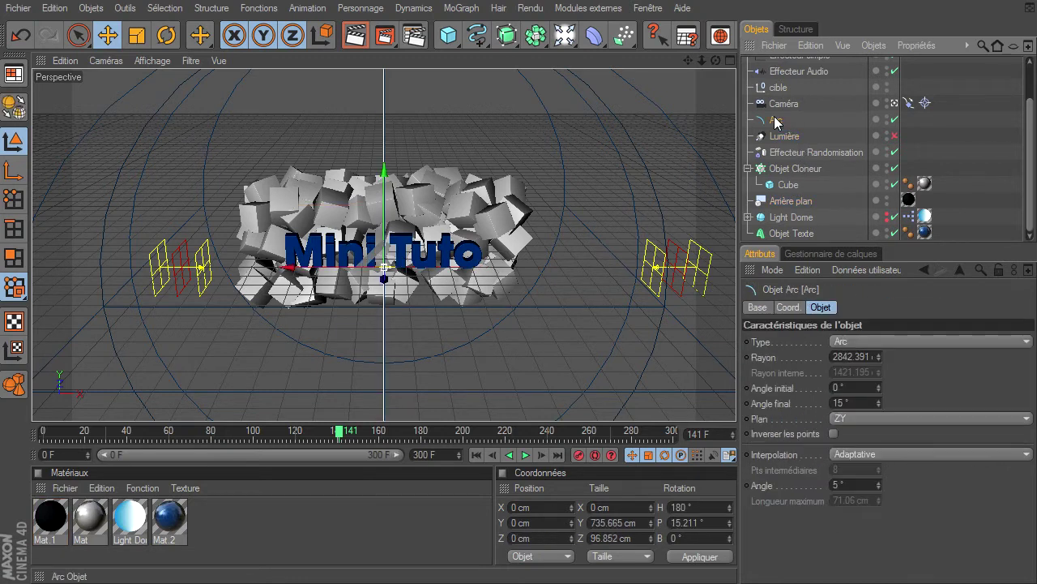
Leave the Caméra view at frame 0 and examine the cible null and the camera's target and Aligner sur la spline tags
click(894, 103)
click(477, 455)
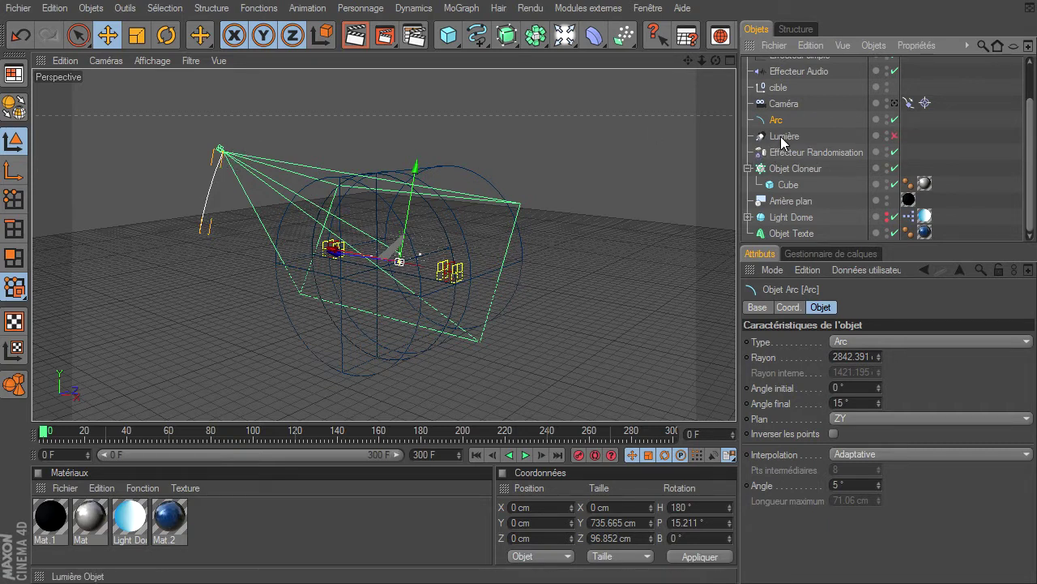
click(783, 89)
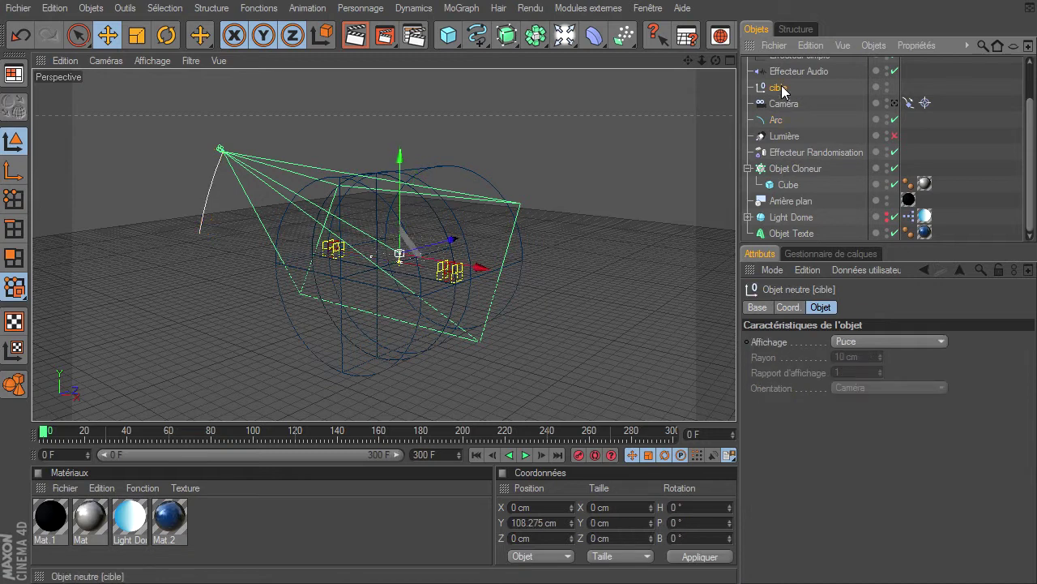
click(925, 104)
click(910, 104)
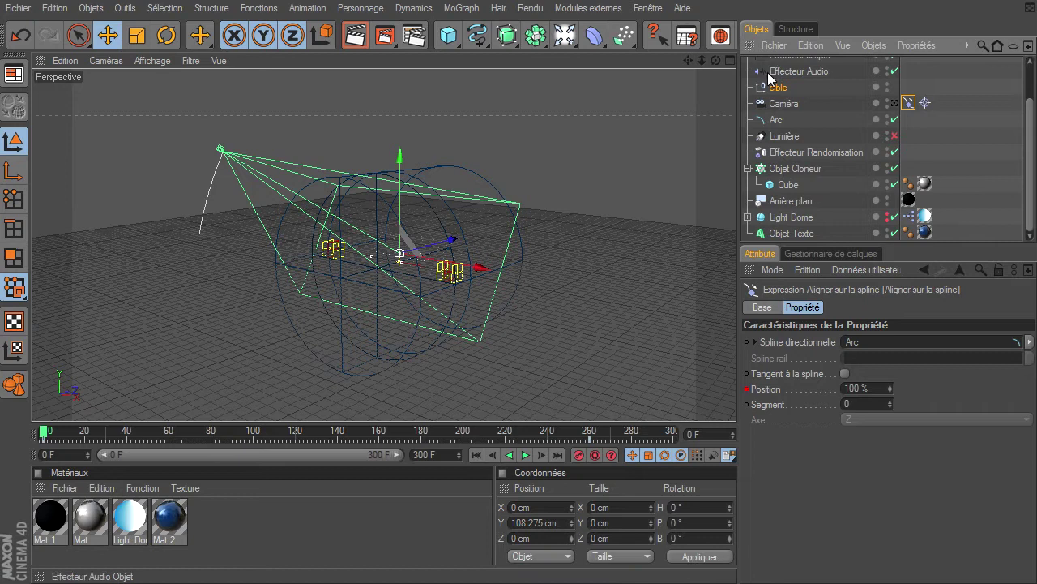
Look through the Caméra again and play the animation to frame 38, where the cubes fill the view
scroll(807, 151, up, 3)
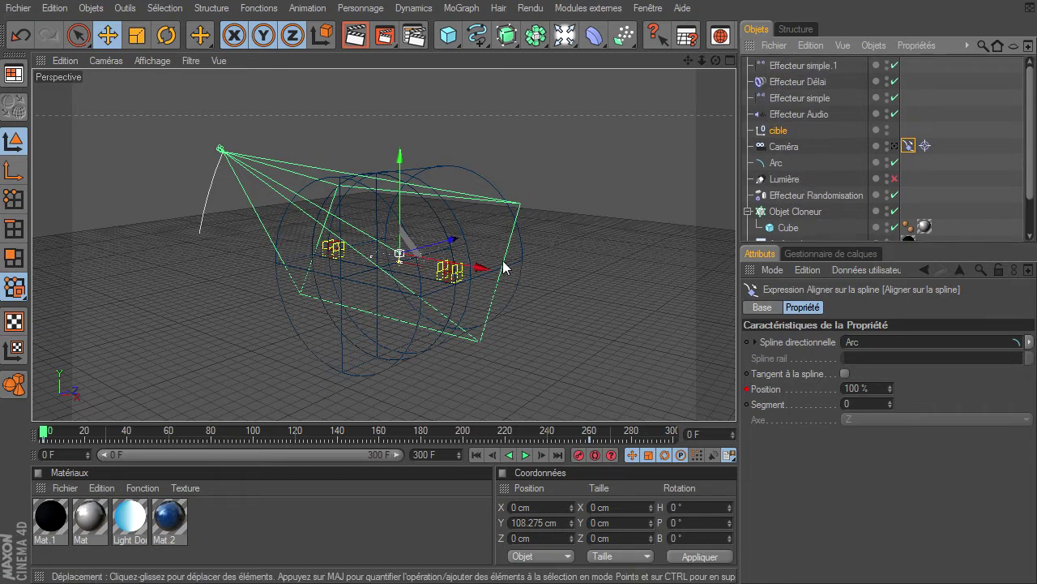
click(894, 146)
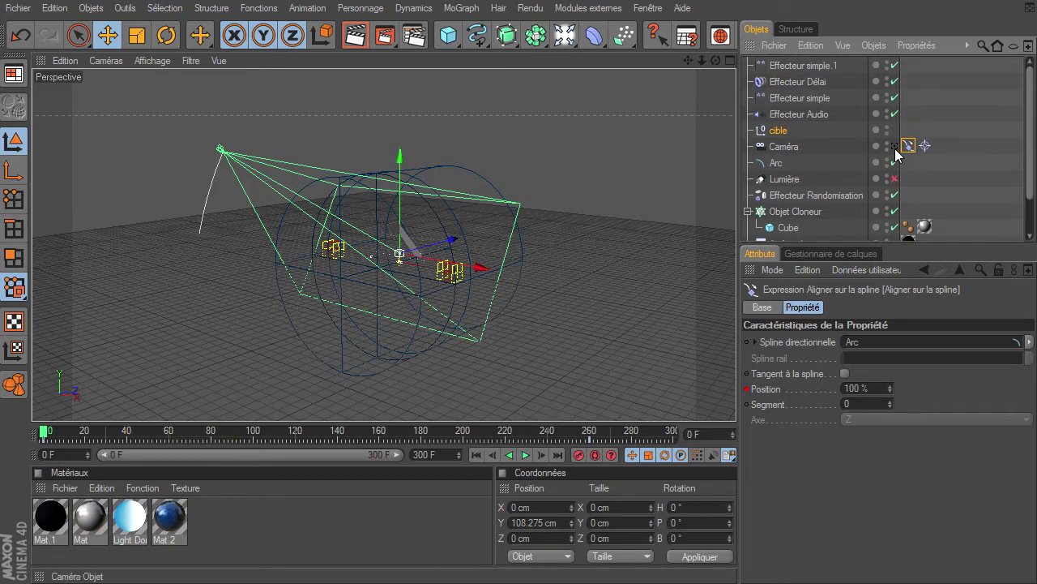
click(525, 455)
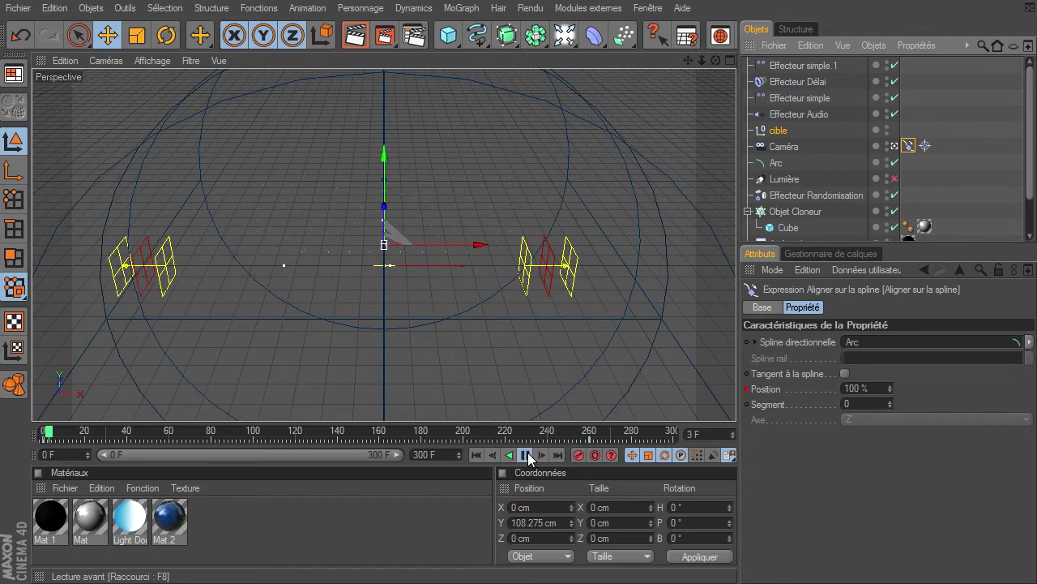
click(525, 455)
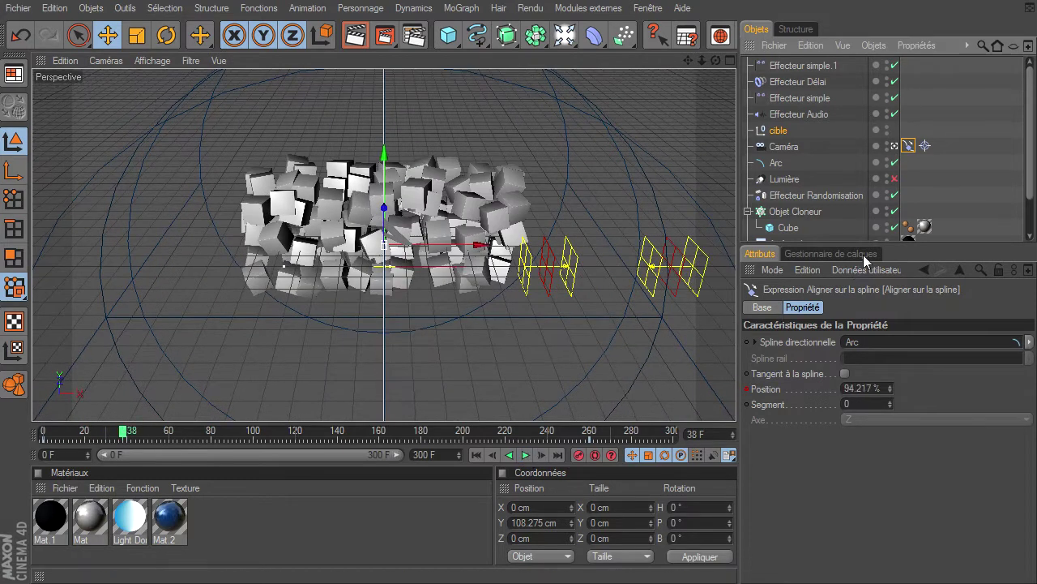
Switch the Objet Cloneur off and on again to compare the cubes, and examine its assigned effectors
click(791, 212)
scroll(791, 212, down, 2)
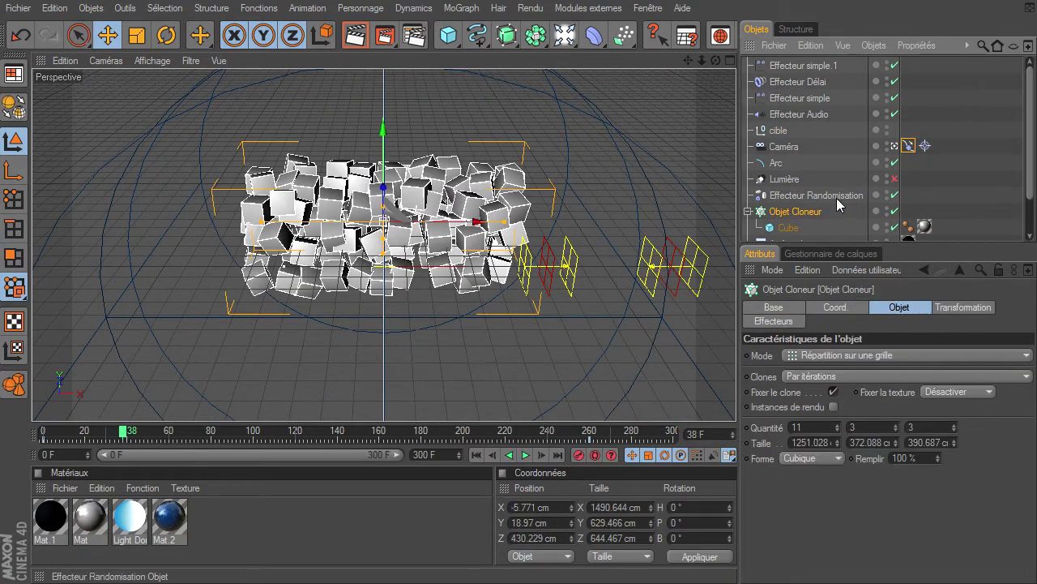
click(785, 186)
click(798, 169)
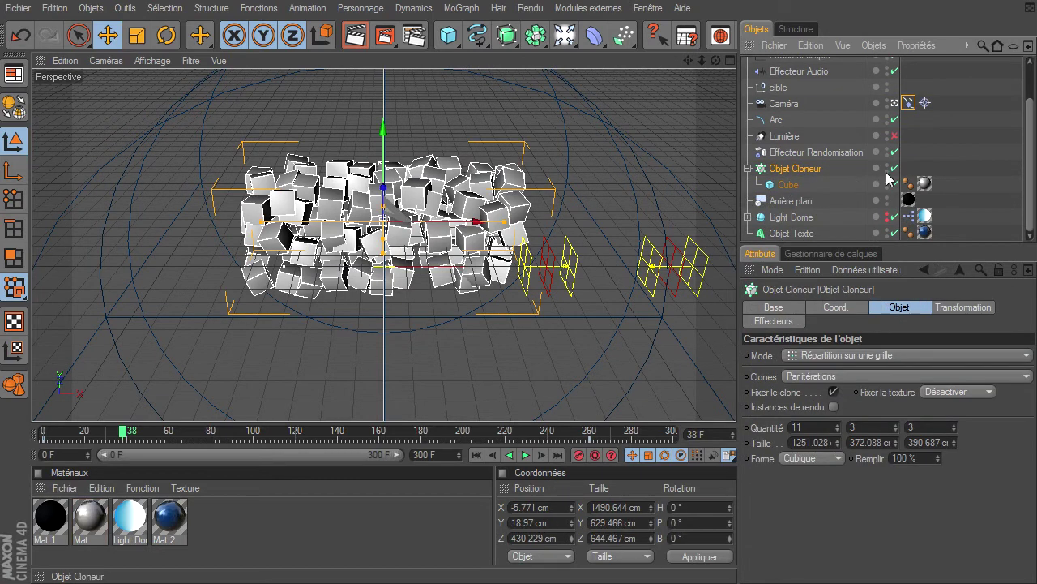
click(895, 168)
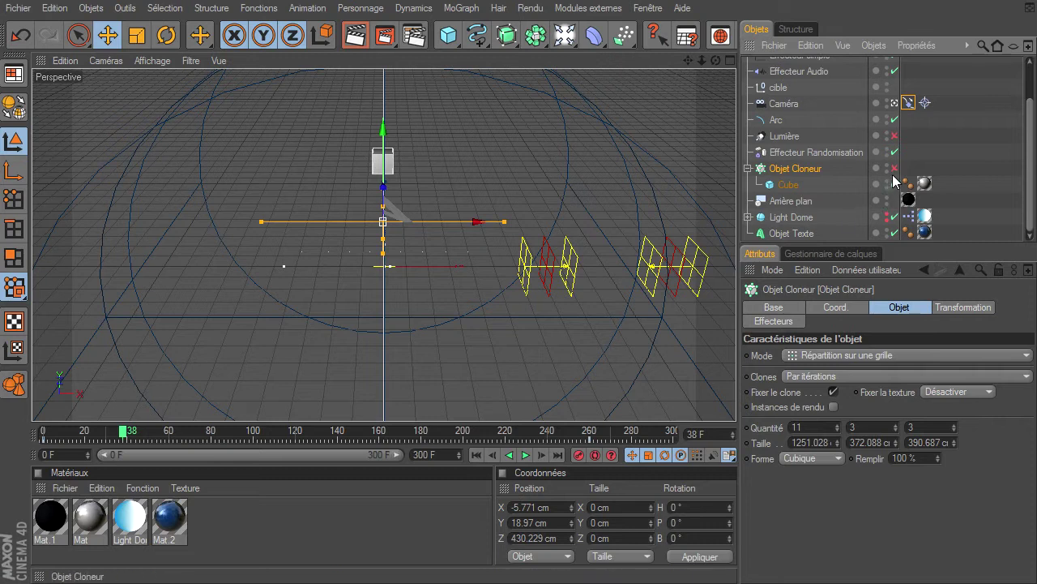
click(895, 169)
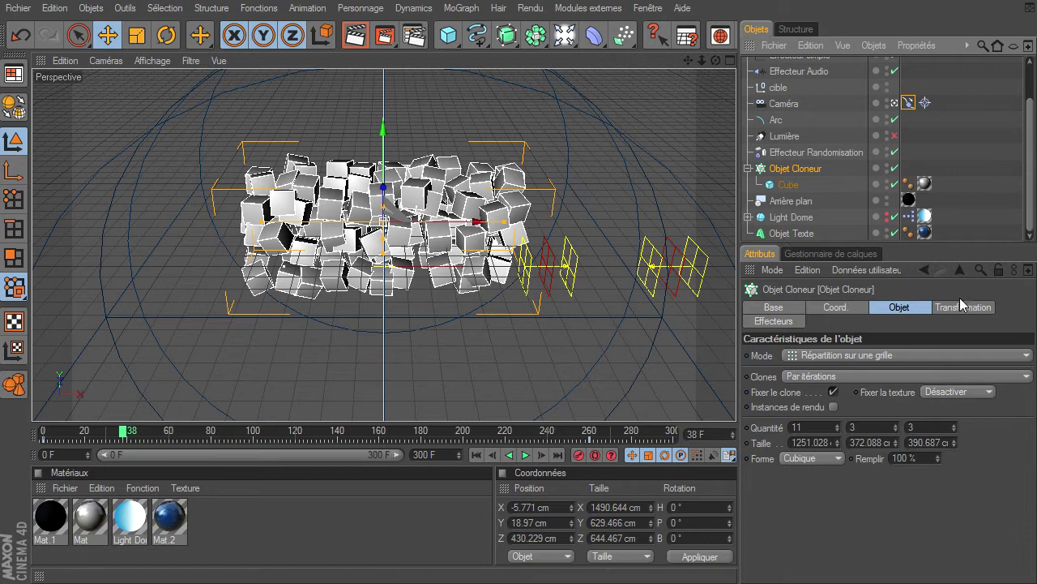
click(789, 322)
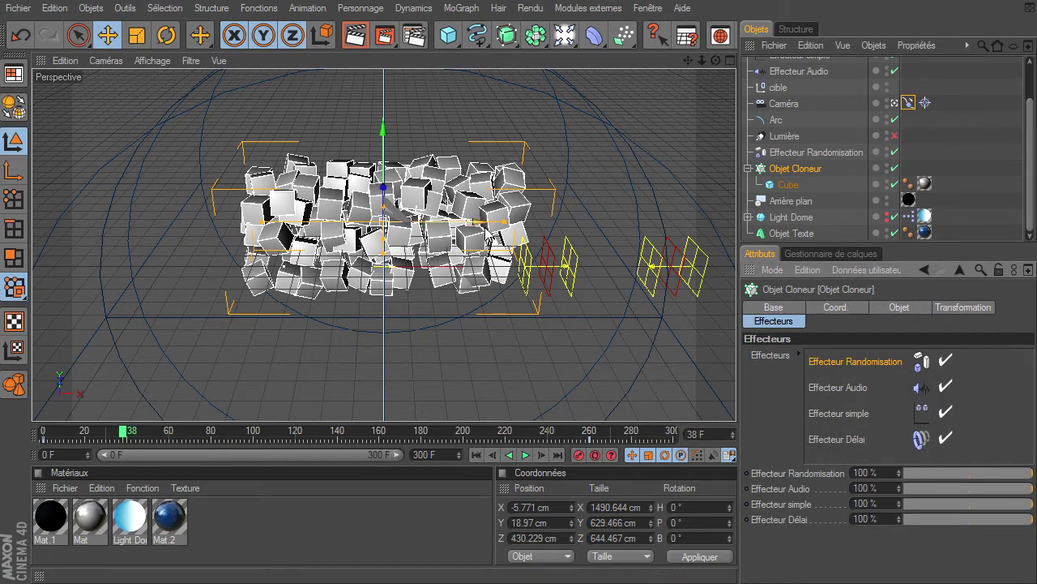
Disable the Effecteur Randomisation and replay the cloned cubes' animation from frame 0
scroll(821, 81, up, 3)
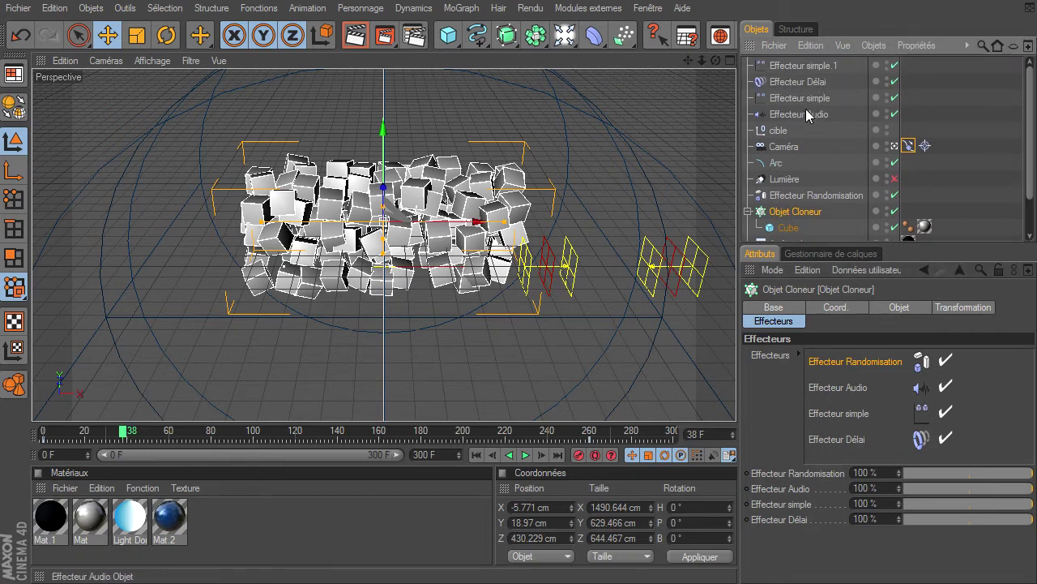
click(895, 195)
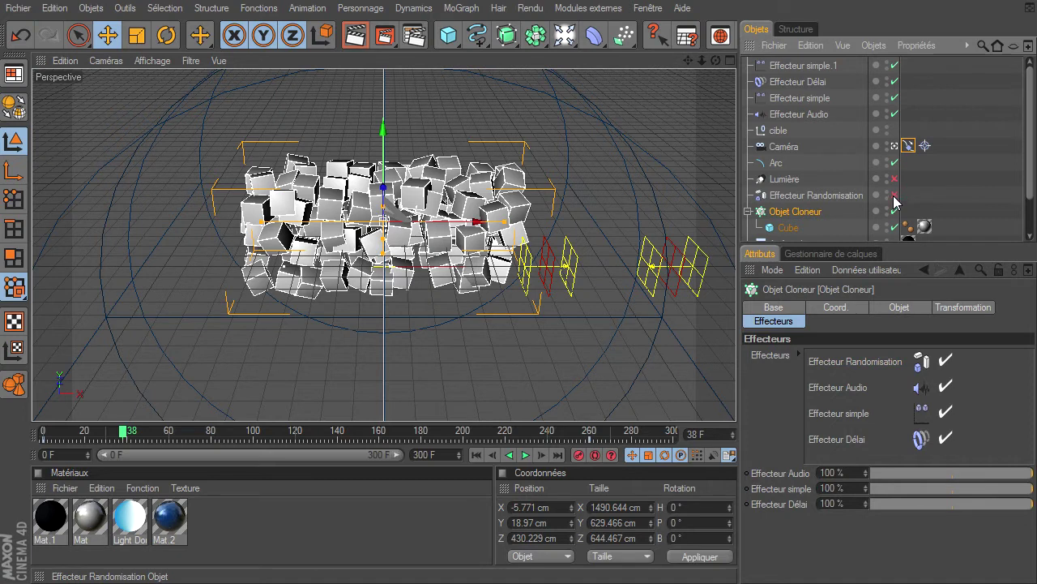
click(792, 230)
click(799, 212)
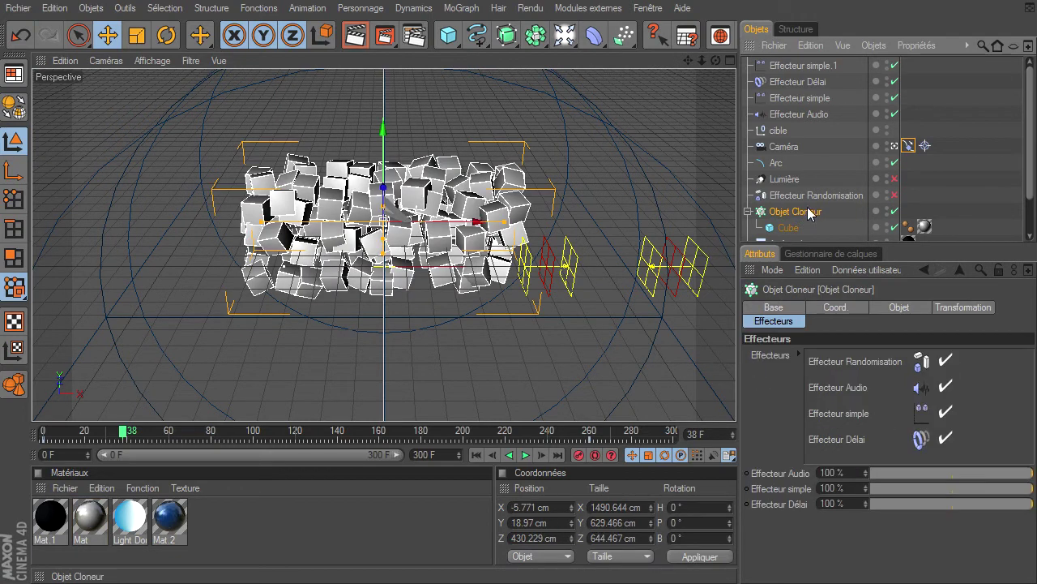
click(476, 455)
click(526, 455)
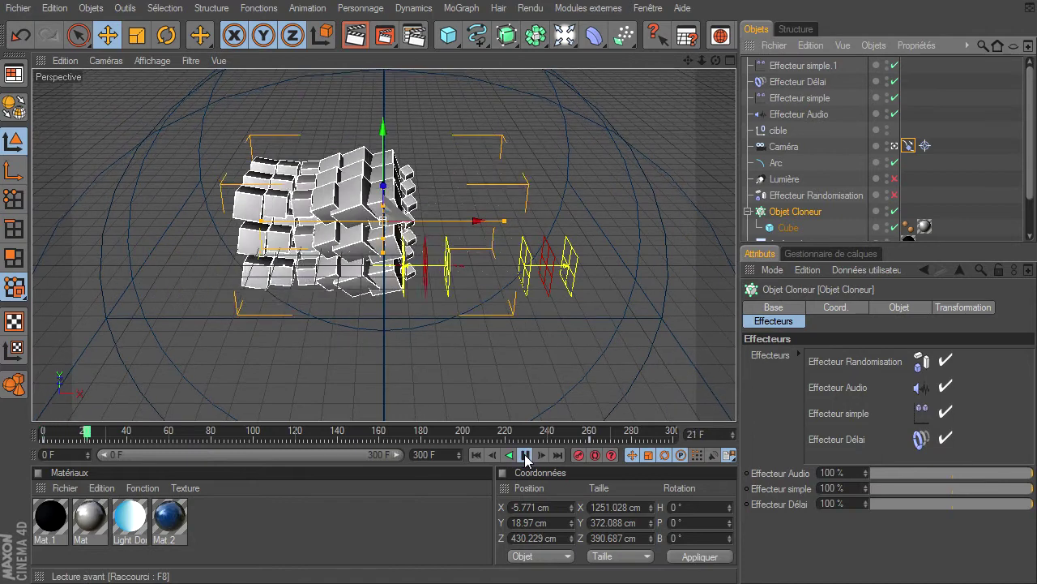
Stop the playback, re-enable the Effecteur Randomisation and replay the cubes' animation from frame 0 to frame 42
click(526, 454)
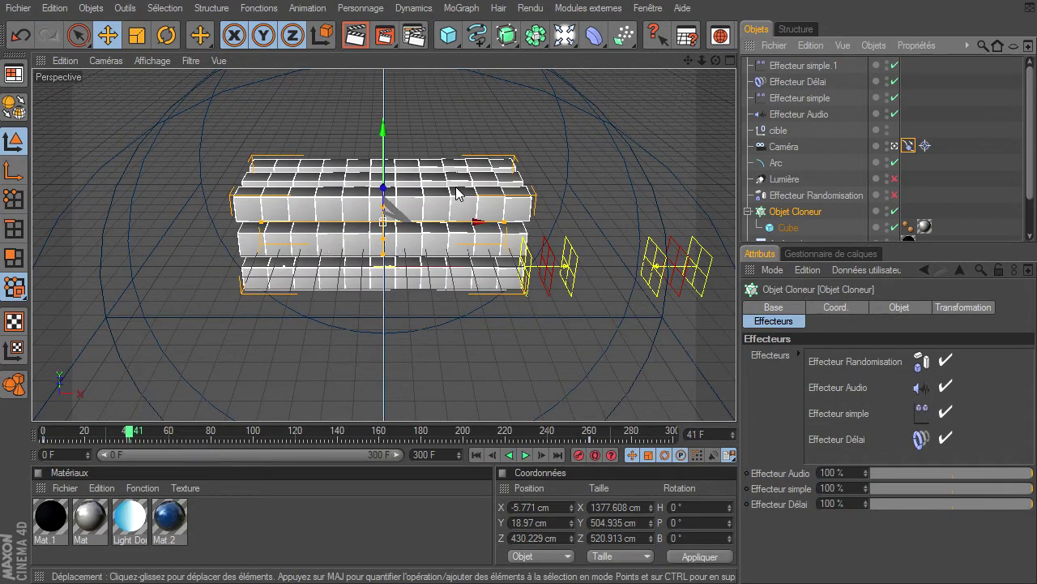
click(895, 197)
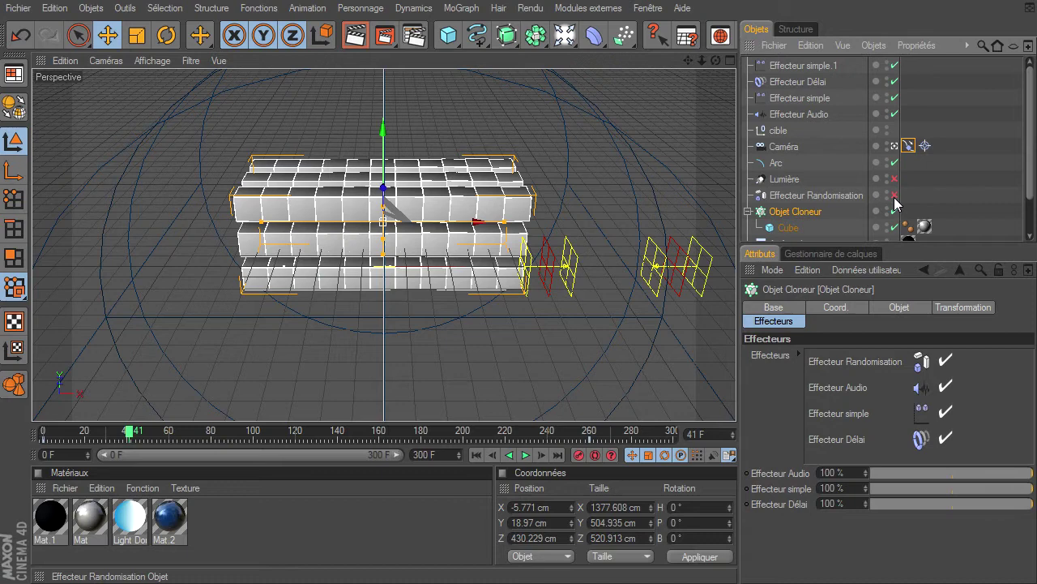
click(479, 453)
click(525, 455)
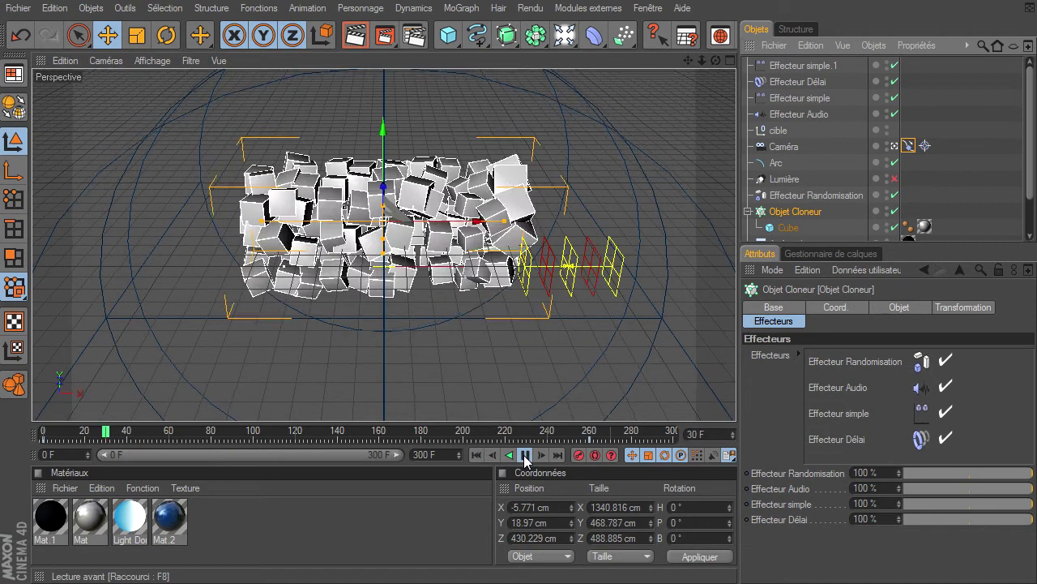
click(525, 456)
Examine the Effecteur Randomisation's position and rotation parameters and the Effecteur Audio entry in the Objet Cloneur's effector list
click(786, 199)
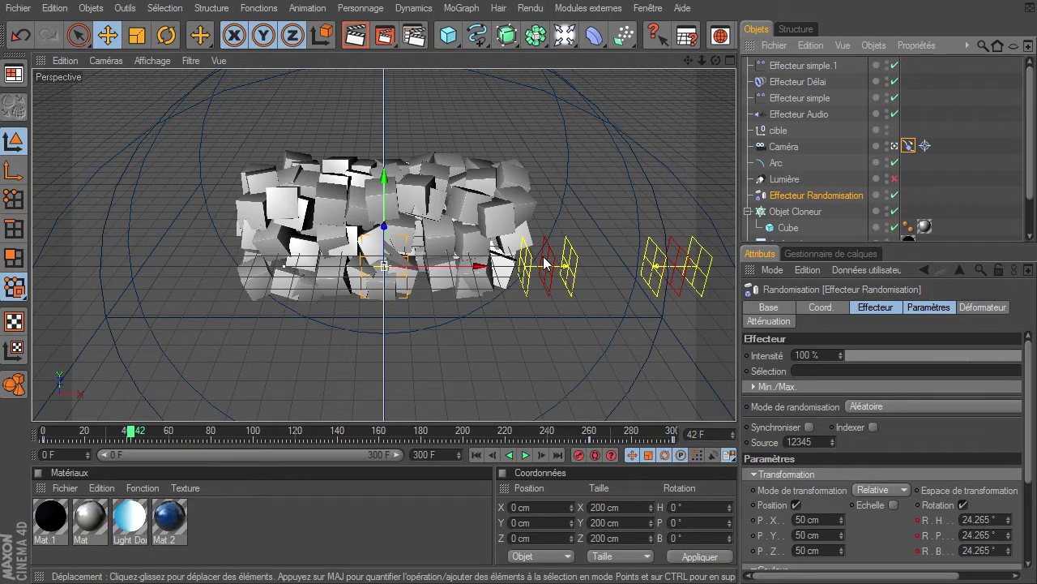
click(803, 213)
click(841, 387)
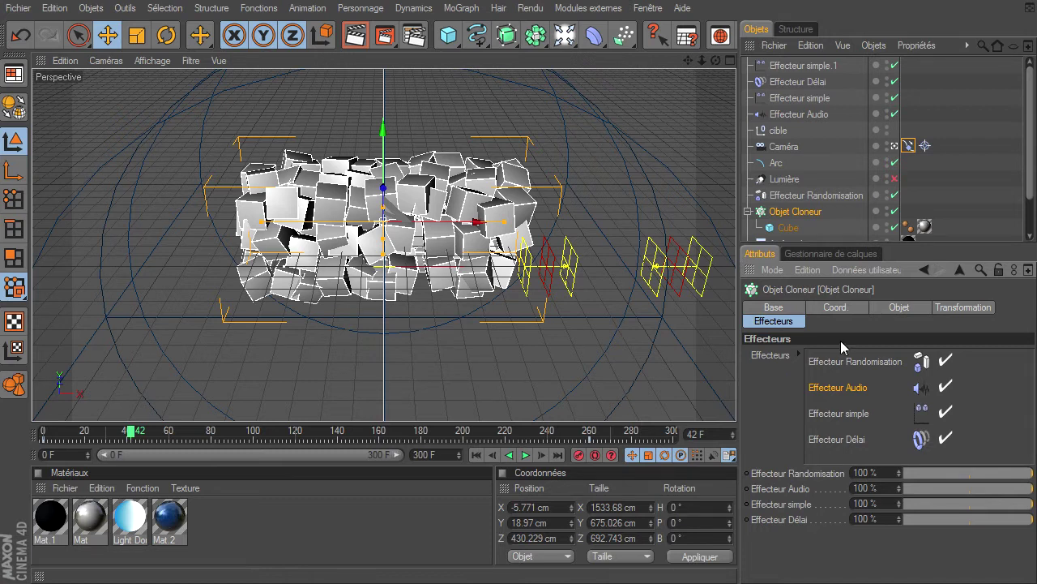
Examine the Effecteur Audio's sound file settings and its scale transformation parameters
click(814, 114)
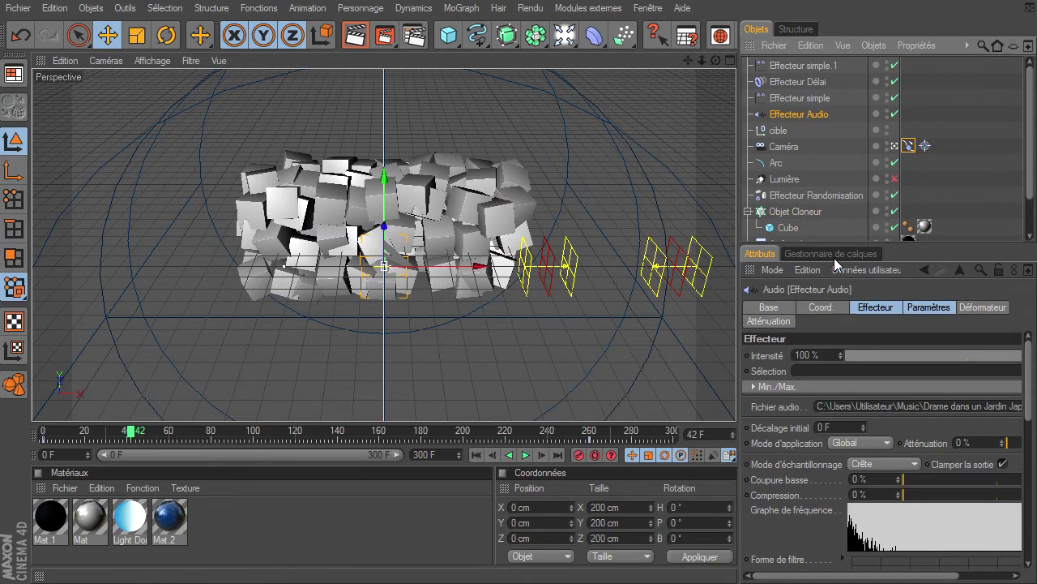
click(926, 304)
click(897, 310)
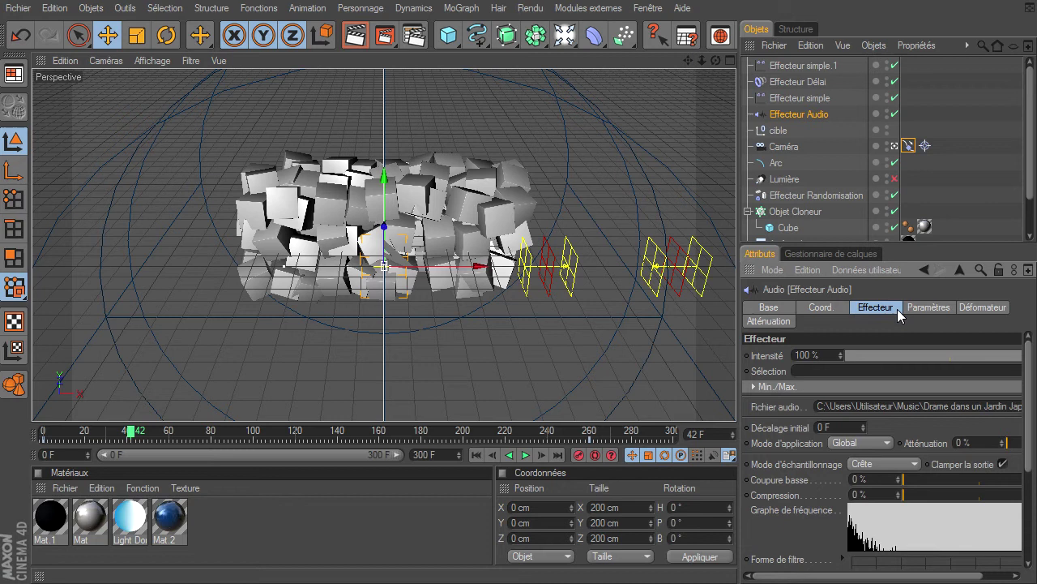
click(857, 406)
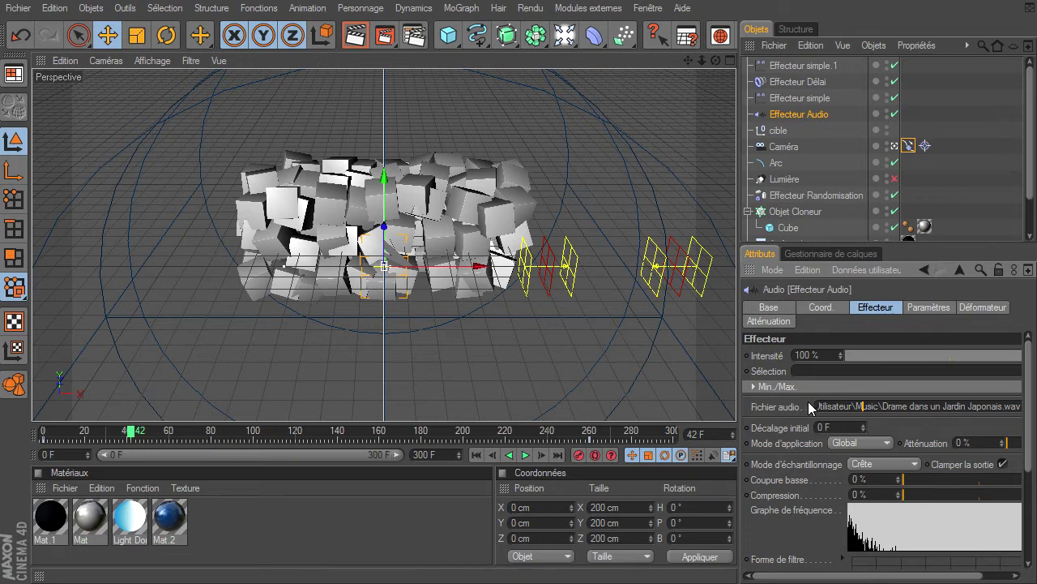
click(925, 308)
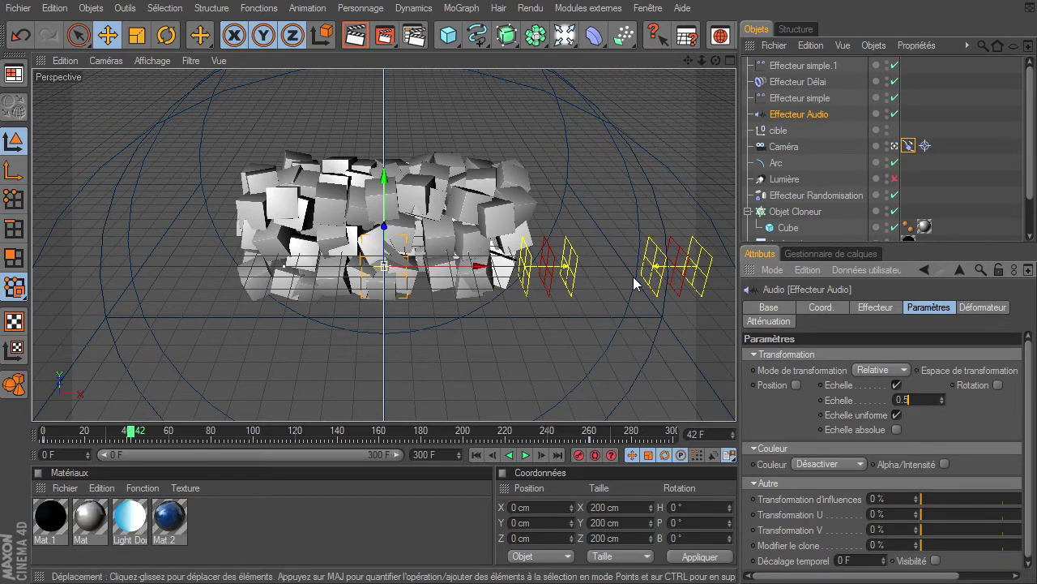
Replay the audio-driven cube animation twice from frame 0, stopping at frame 282 and at frame 70
click(477, 455)
click(525, 455)
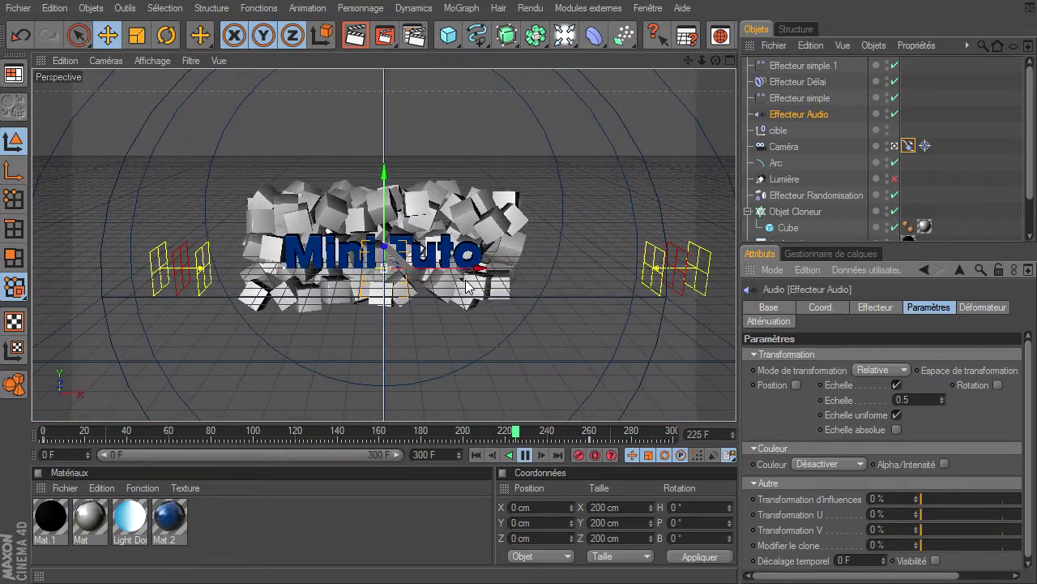
click(525, 455)
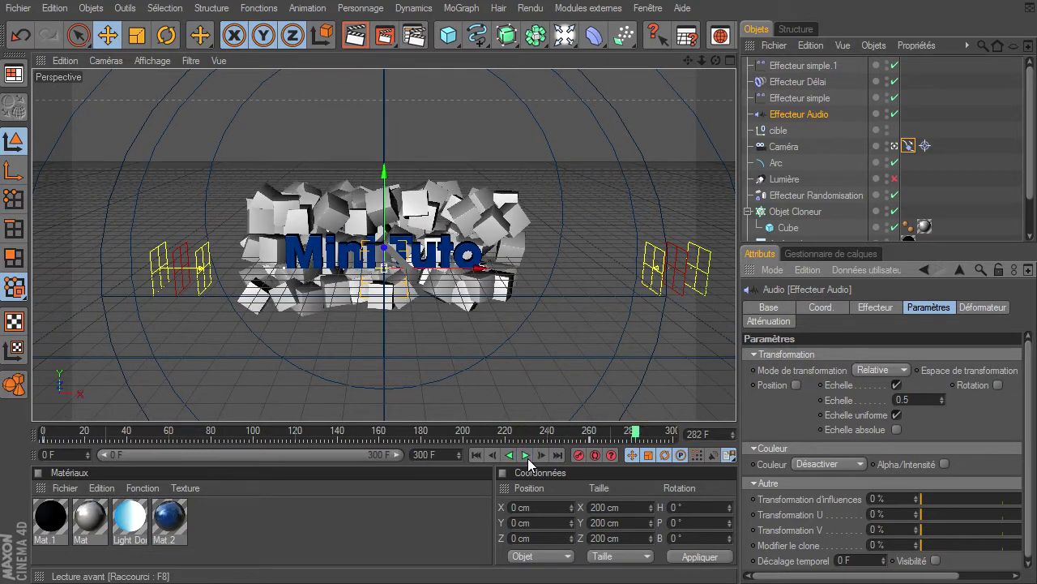
click(479, 454)
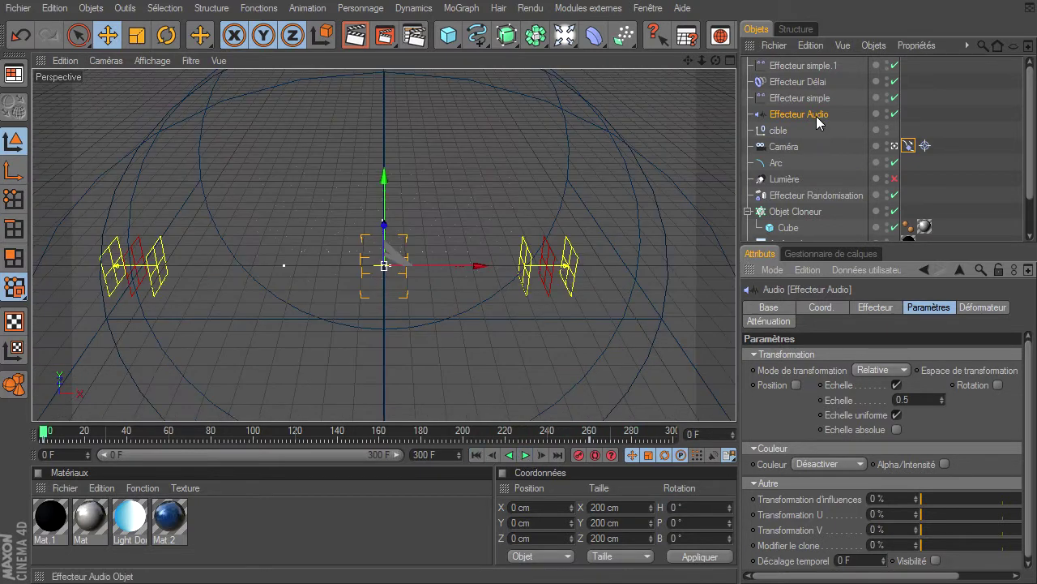
click(524, 455)
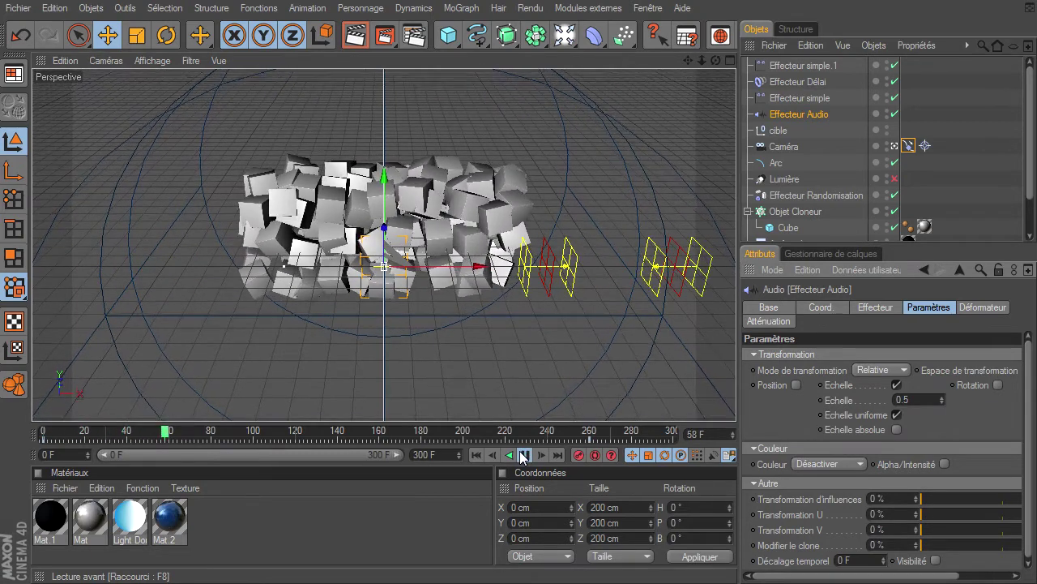
click(522, 456)
Review the Objet Cloneur's effector list and examine the Effecteur simple's scale parameters and its Atténuation settings
click(814, 211)
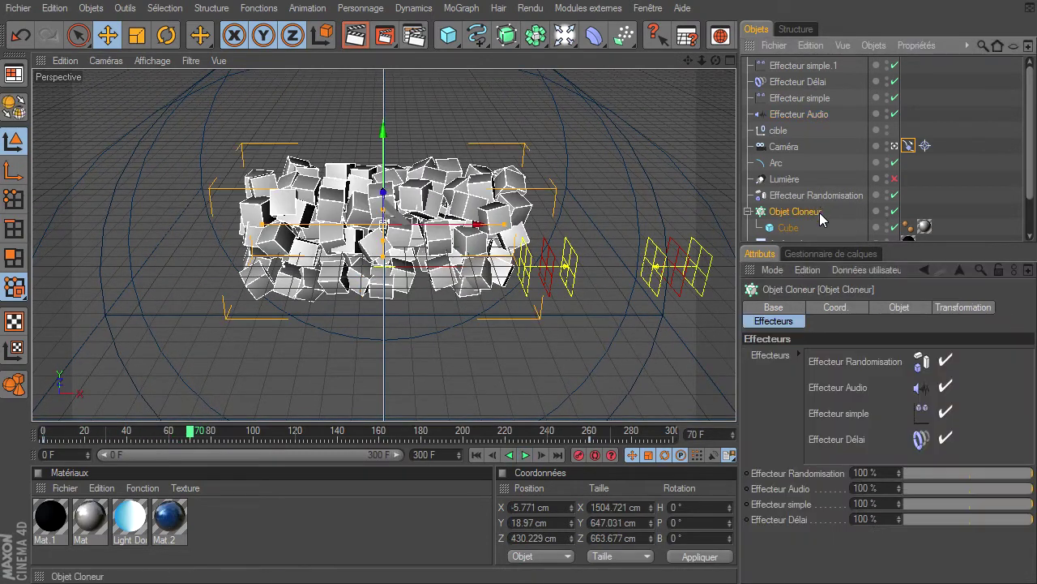
click(846, 359)
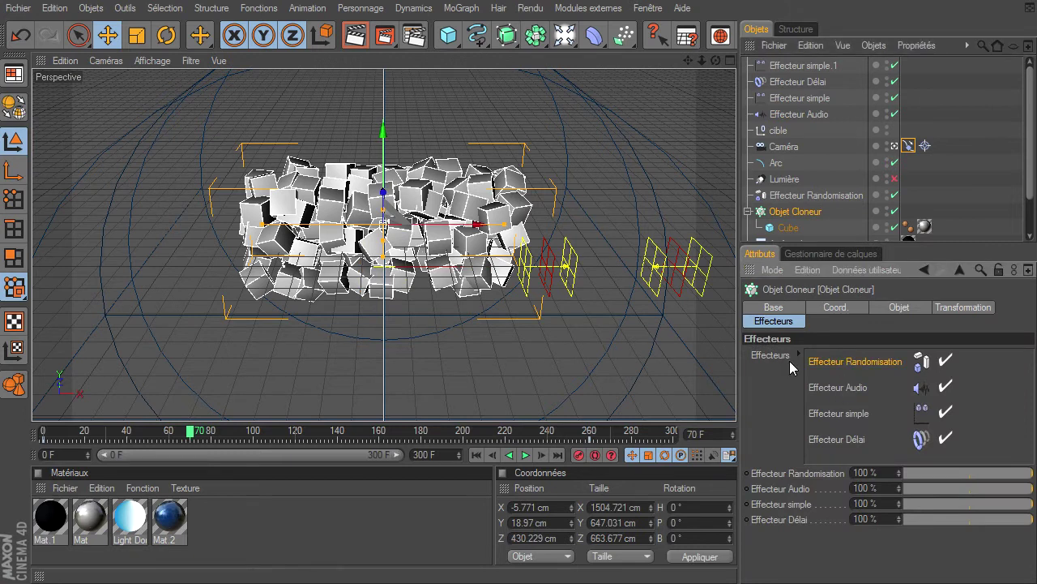
click(830, 387)
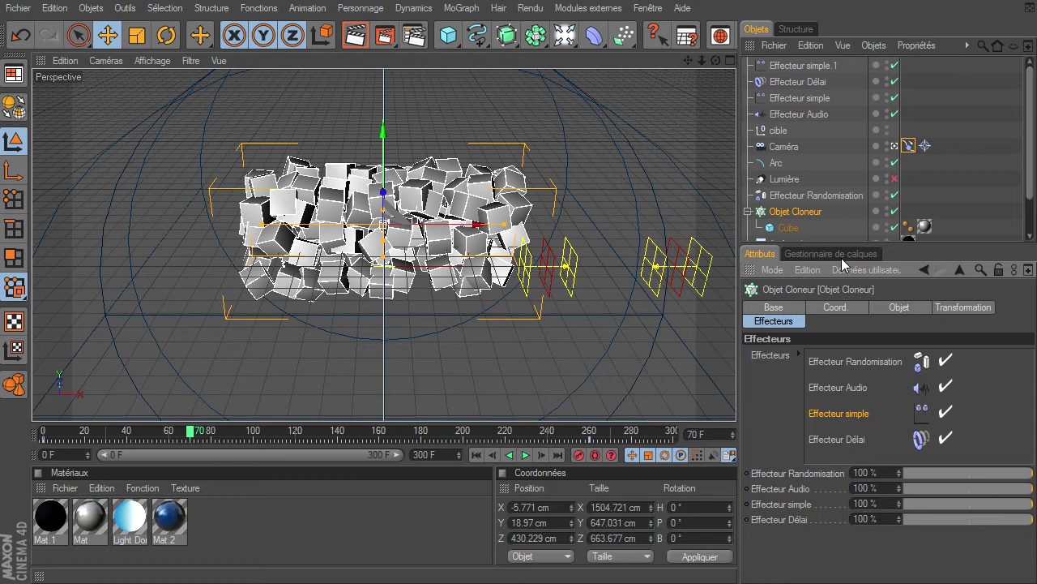
click(820, 98)
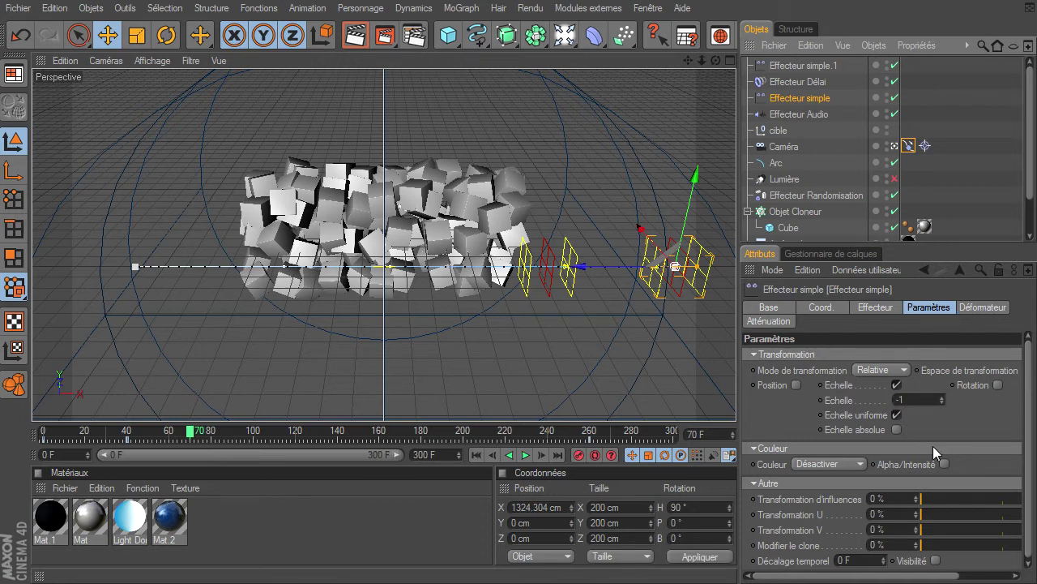
click(768, 321)
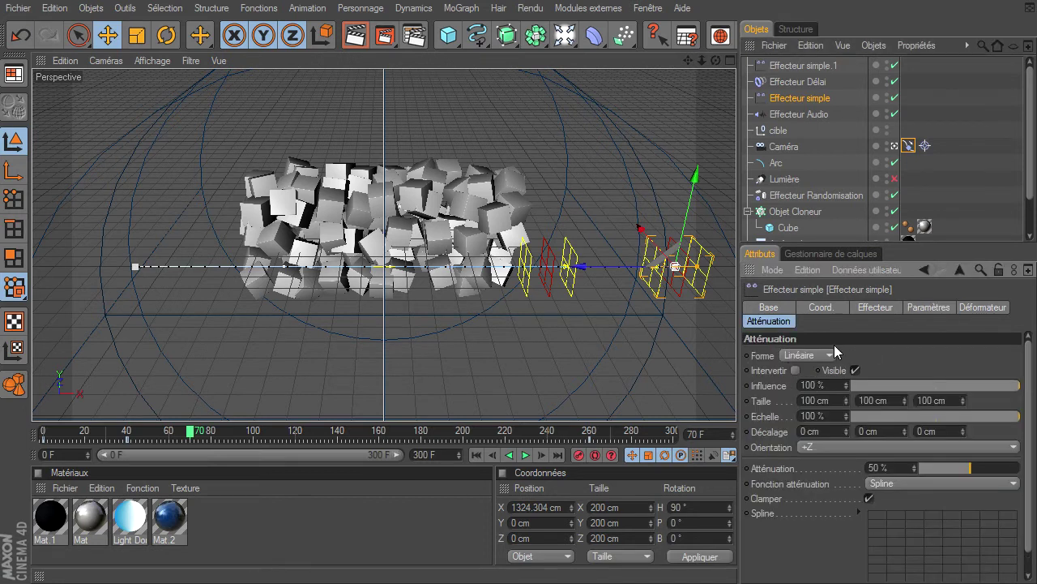
Examine the Effecteur Délai assigned to the Objet Cloneur, and replay the animation from frame 0 to frame 100
click(776, 212)
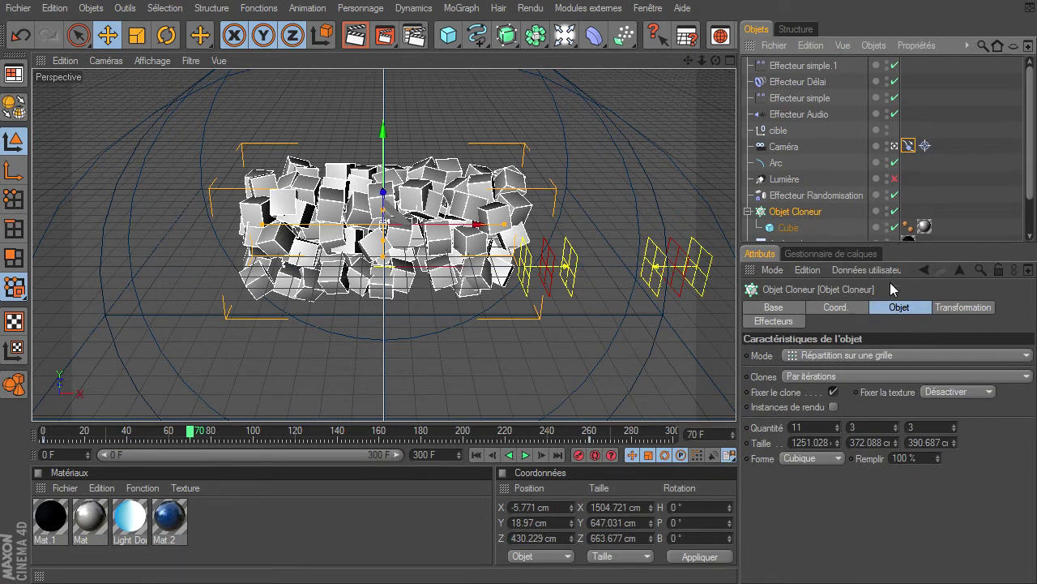
click(772, 322)
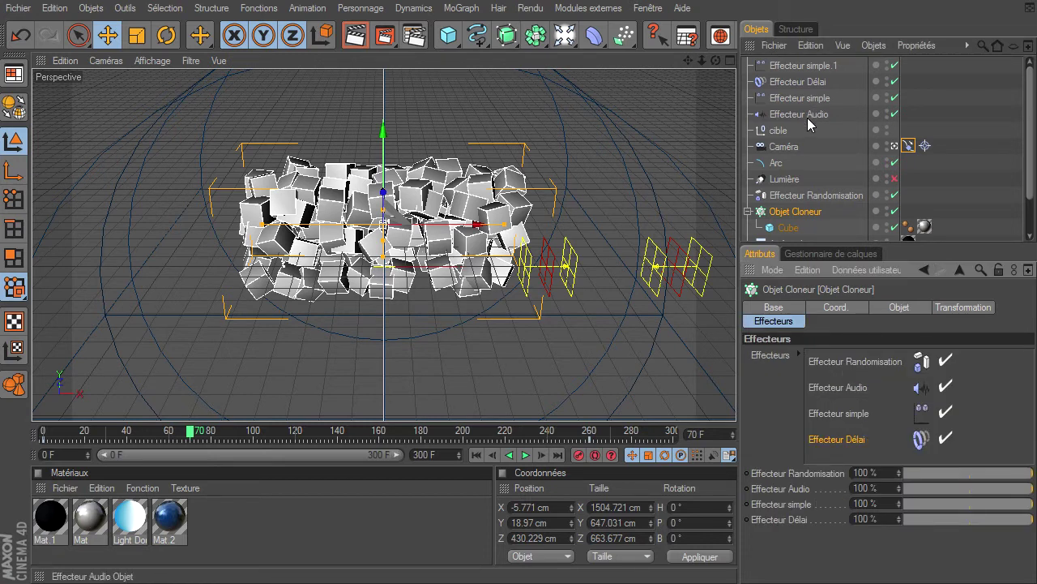
click(807, 82)
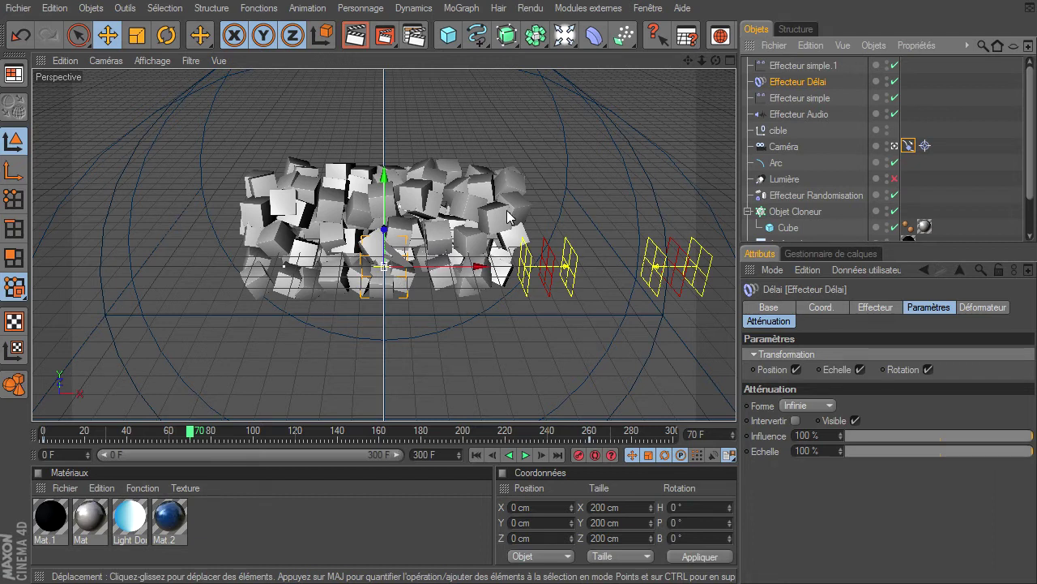
click(476, 455)
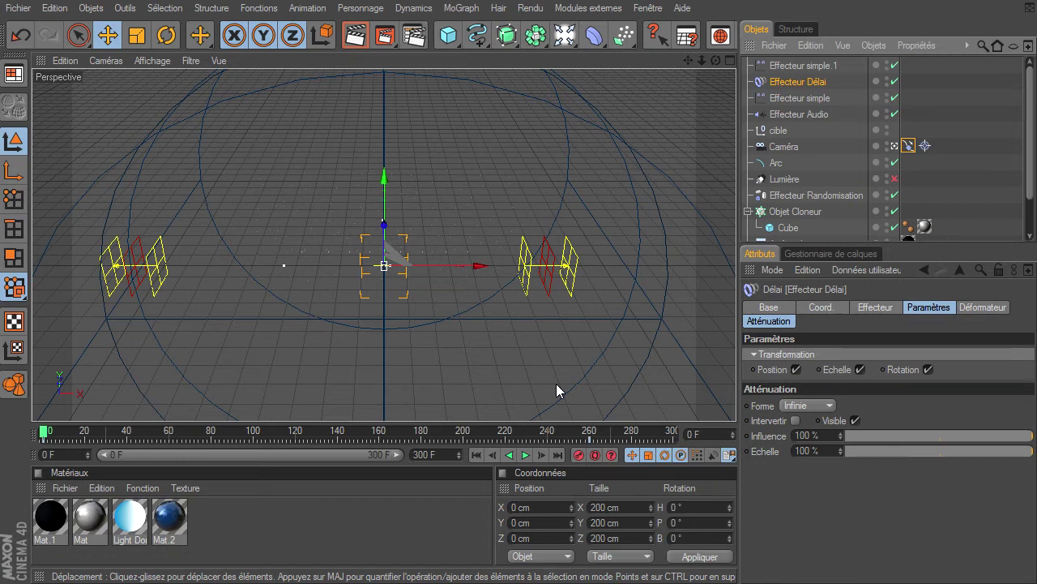
click(524, 456)
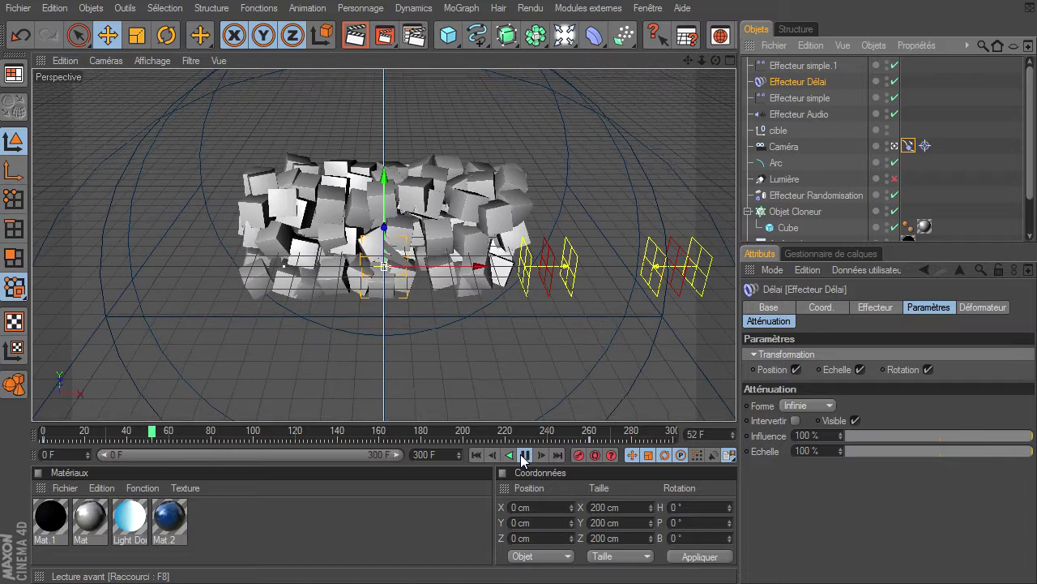
click(525, 455)
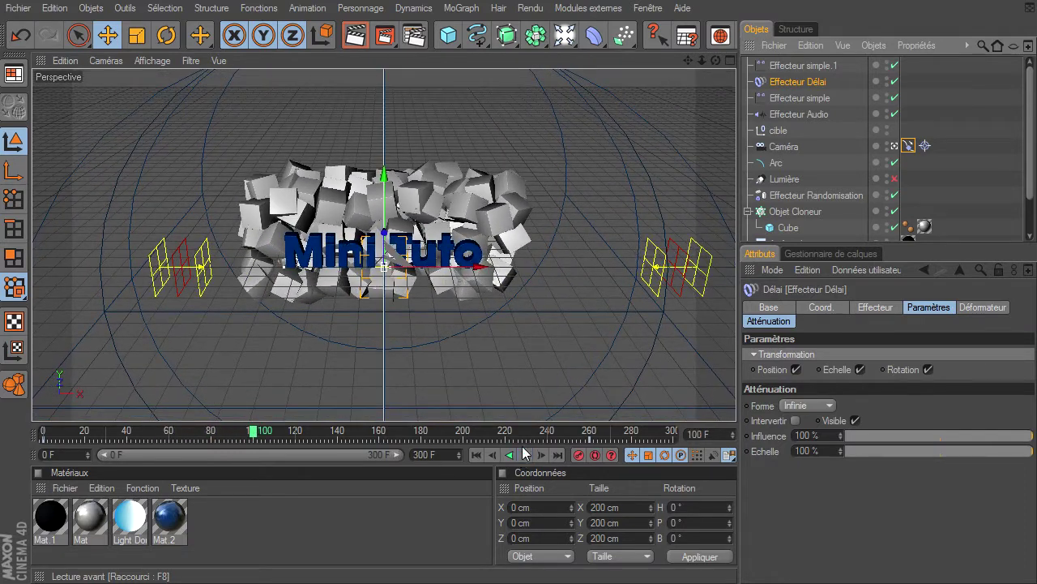
Switch to the introminituto02.c4d scene, play its animation to frame 229 and return it to frame 0
click(649, 8)
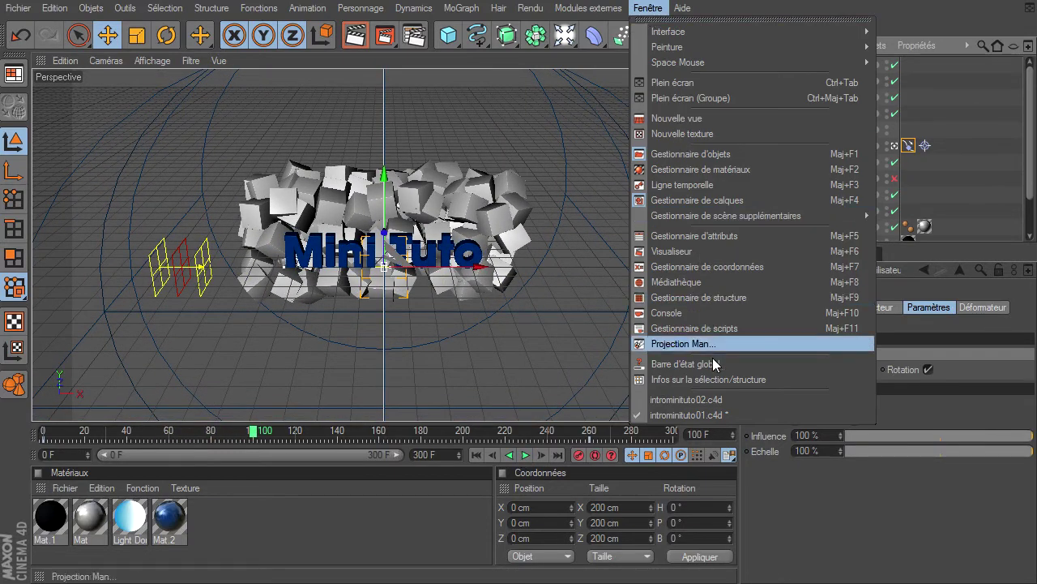
click(709, 399)
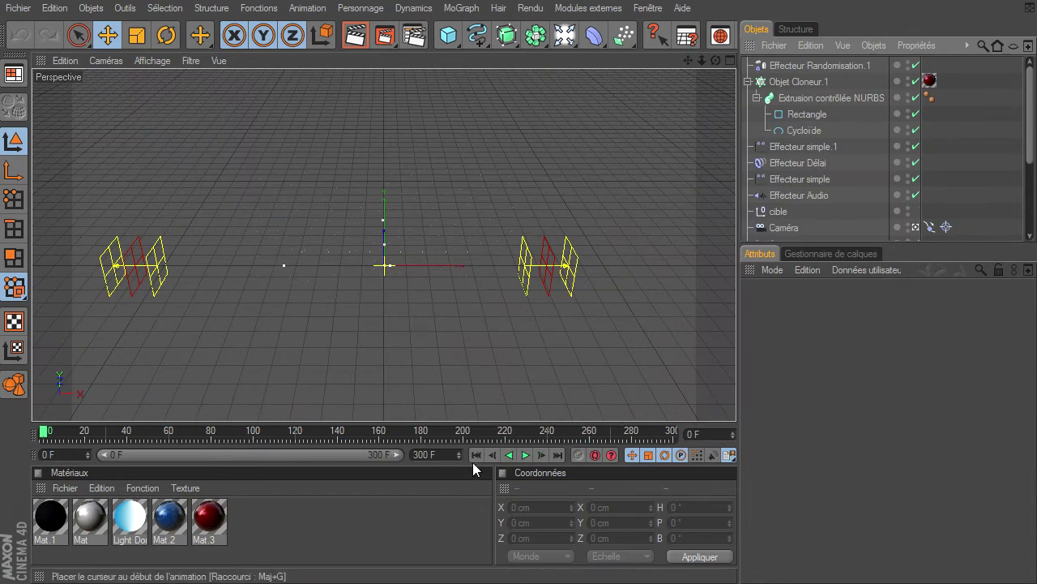
click(524, 455)
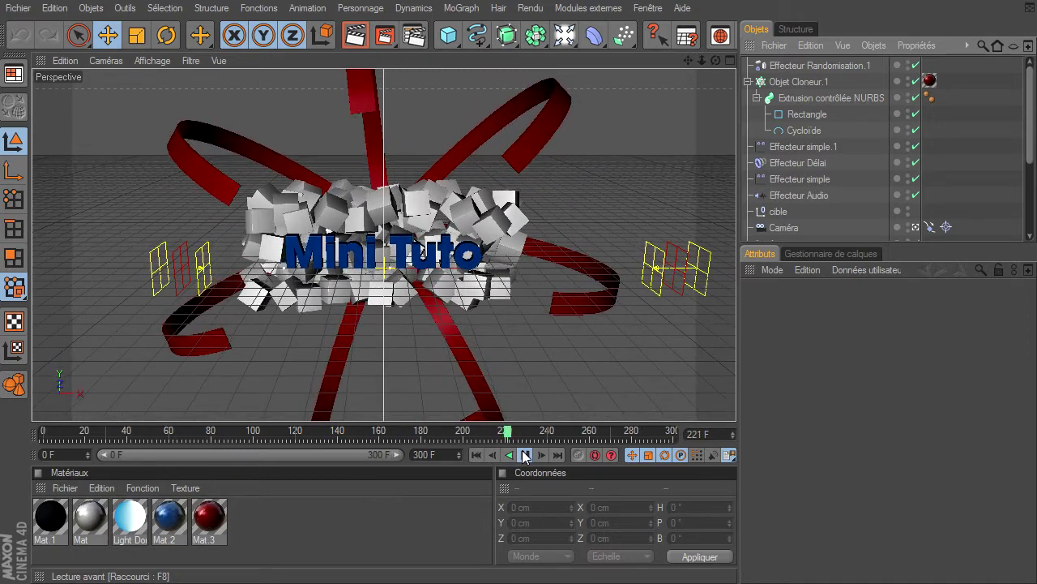
click(525, 456)
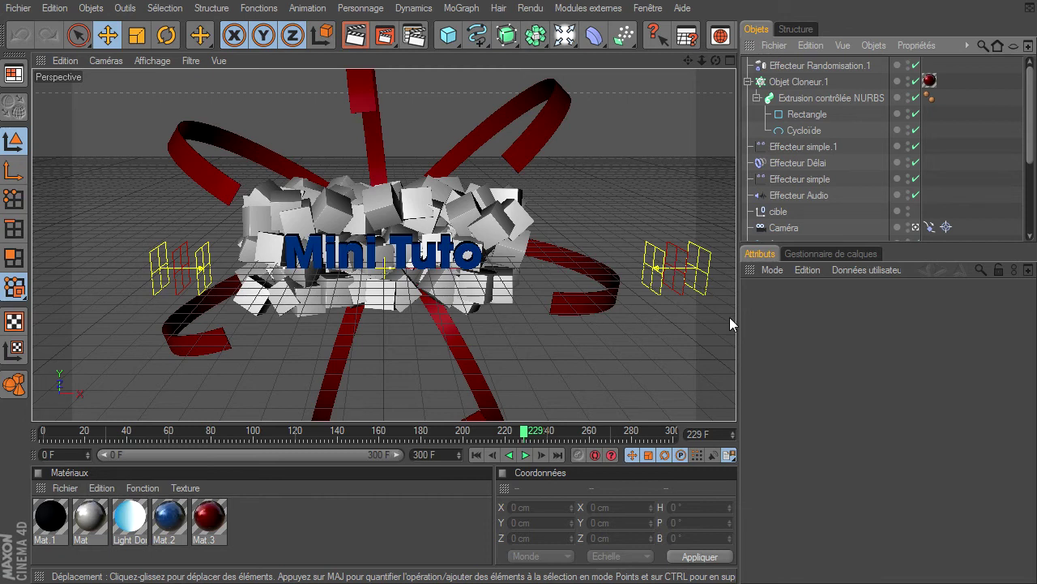
click(482, 455)
Switch back to the introminituto01.c4d scene and return its animation to frame 0
click(655, 10)
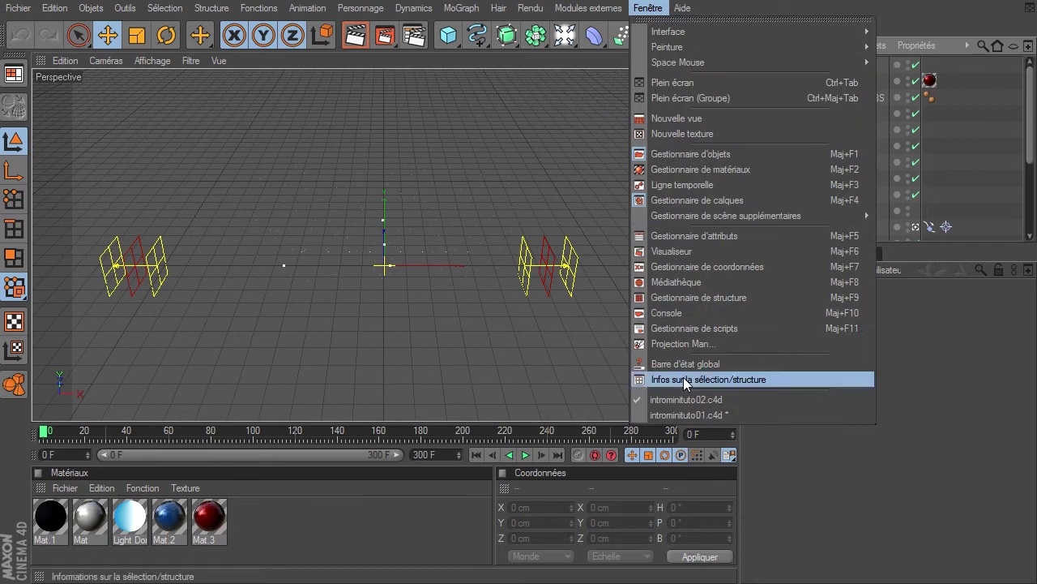
click(684, 410)
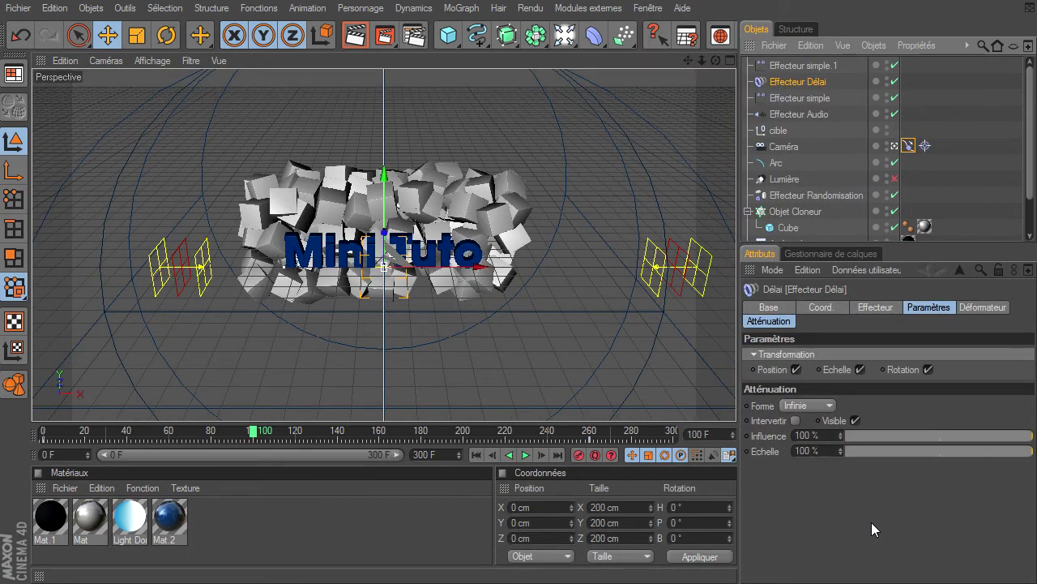
click(476, 455)
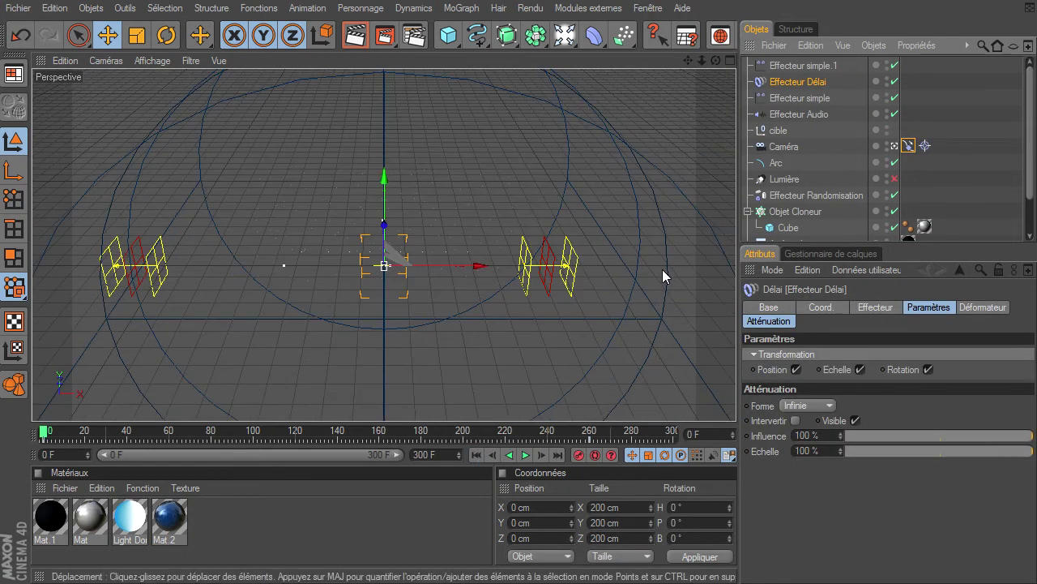